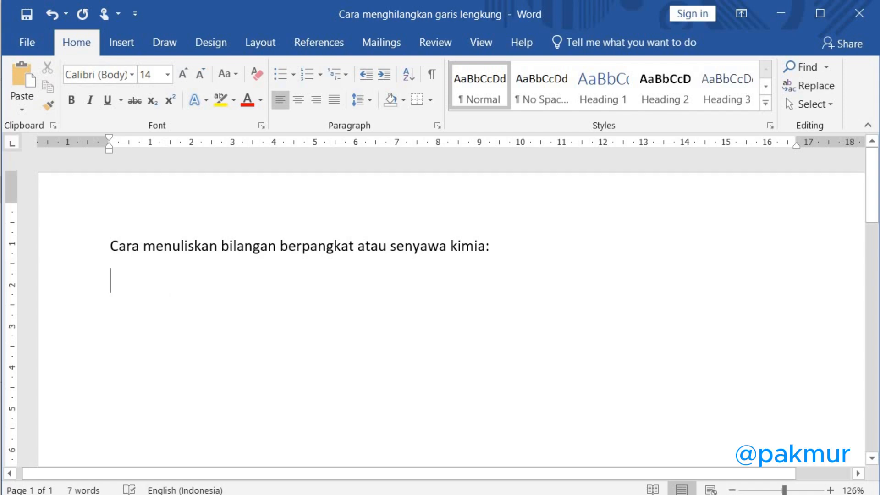
Enter the values "30 CM2", "400 mm3" and "200 m2", separated by spaces, on the line below the heading.
type("30 C")
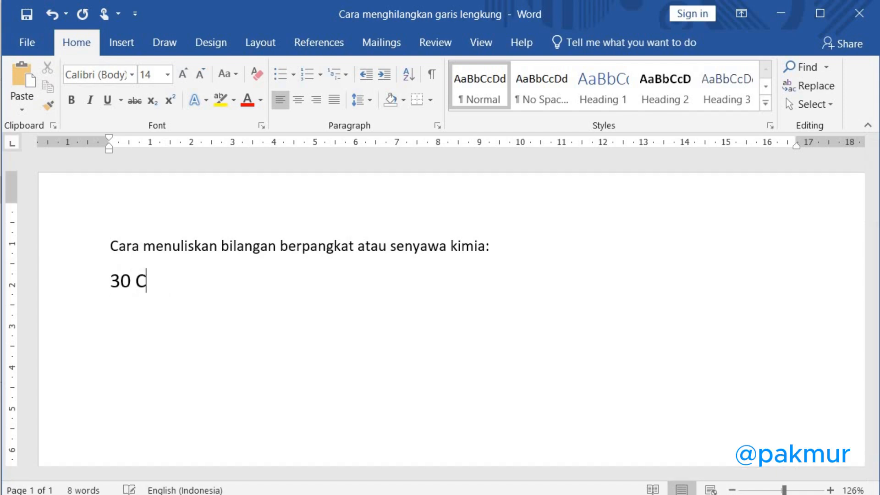
type("M2    400")
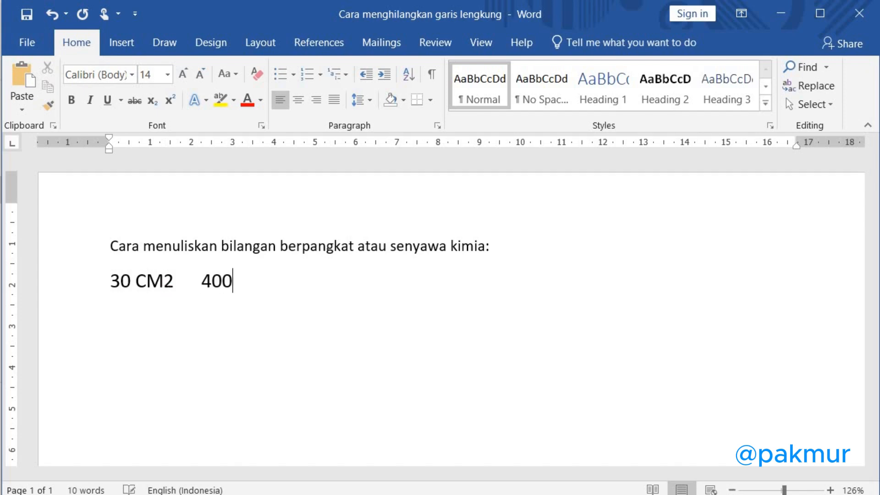
type(" mm")
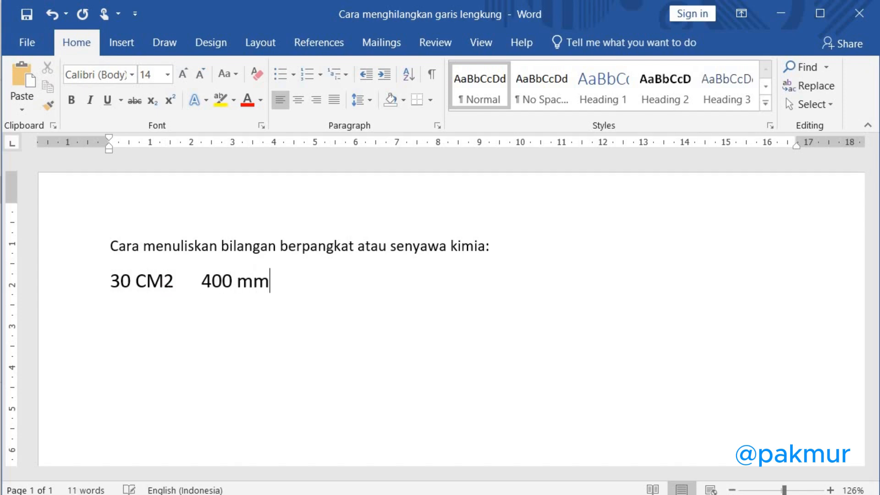
type("3         200")
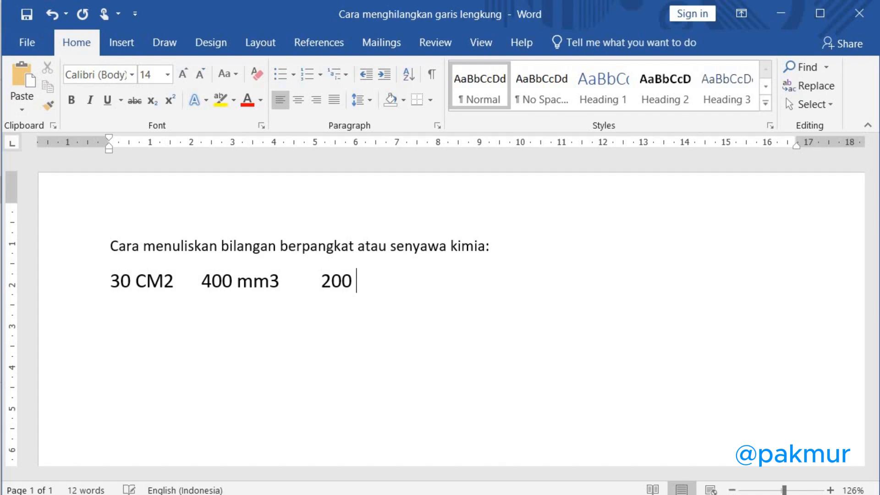
type(" m2")
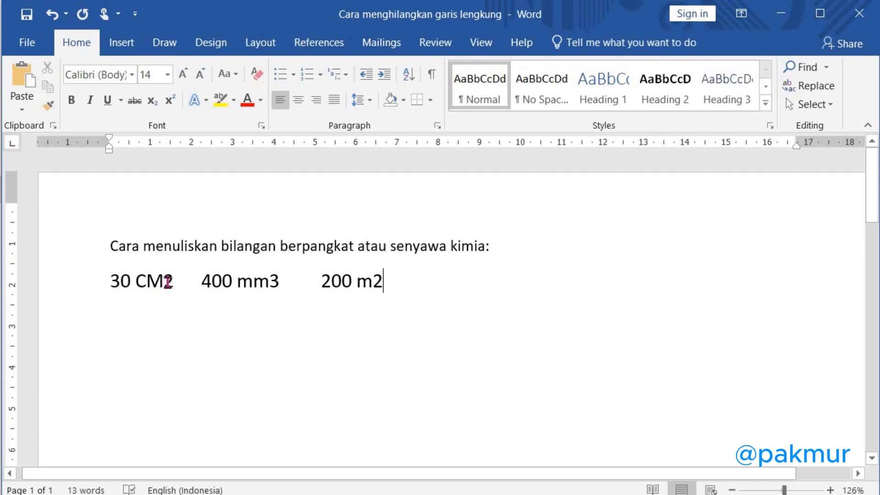
Format the unit exponents in CM2, mm3 and m2 as superscript.
left_click_drag(163, 281, 173, 281)
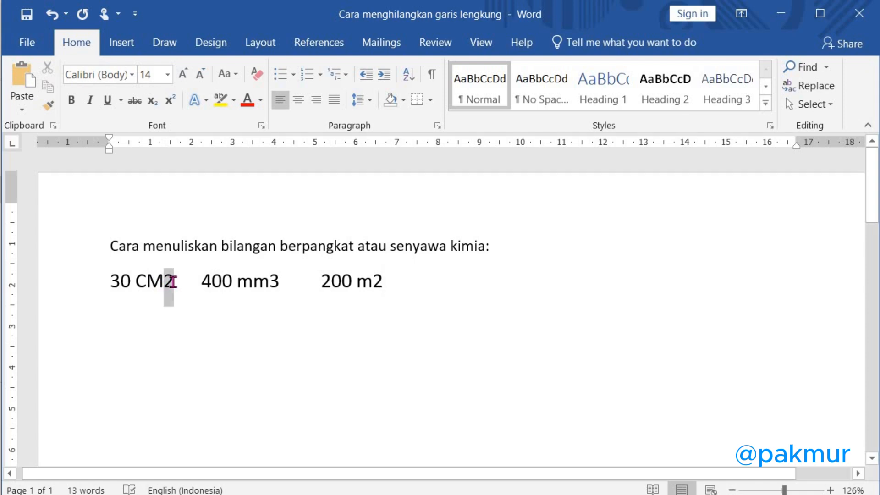
left_click(174, 103)
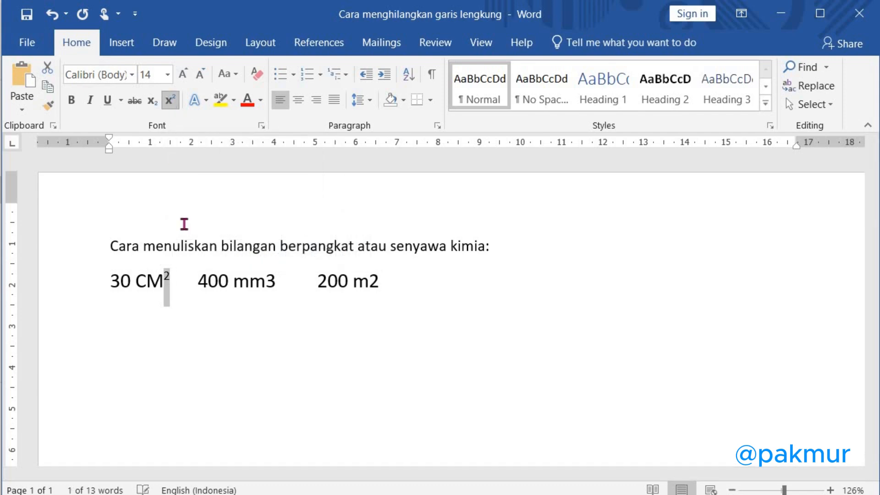
left_click(178, 287)
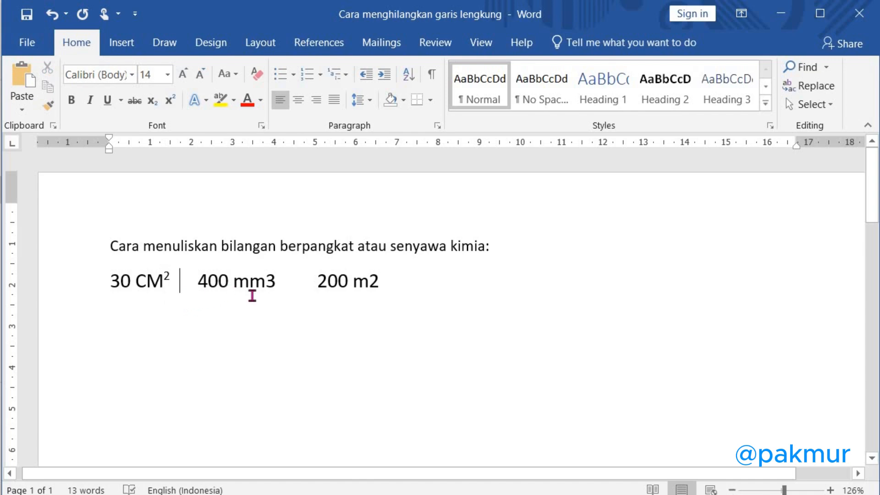
left_click_drag(270, 281, 278, 282)
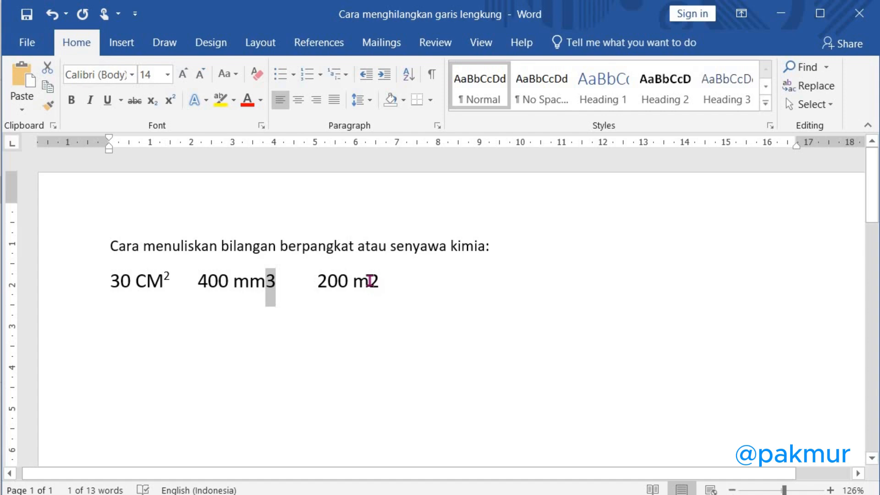
left_click_drag(369, 281, 380, 281)
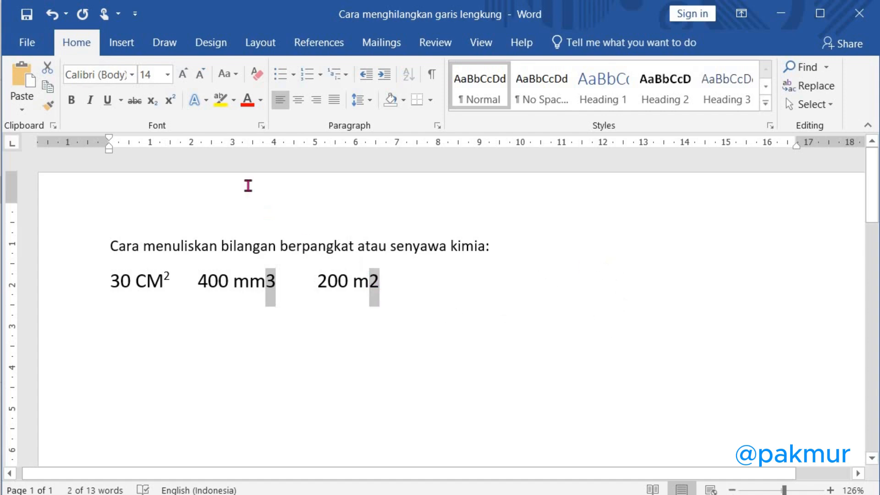
left_click(170, 101)
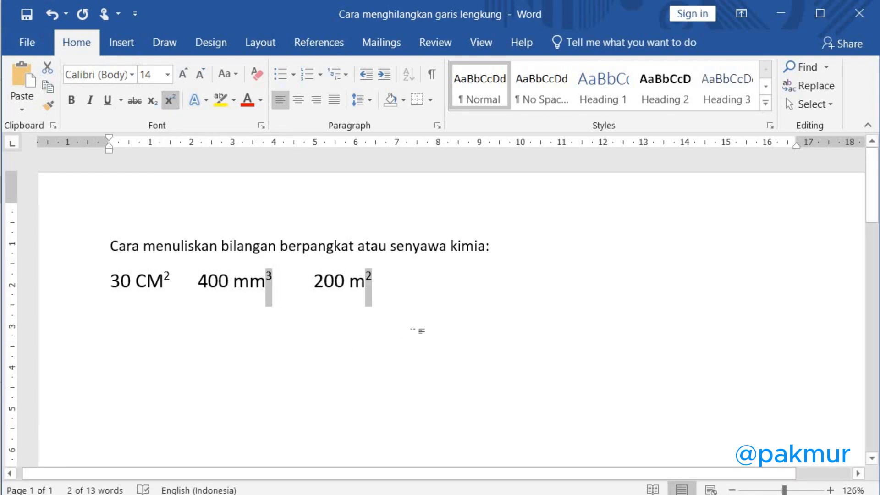
left_click(416, 340)
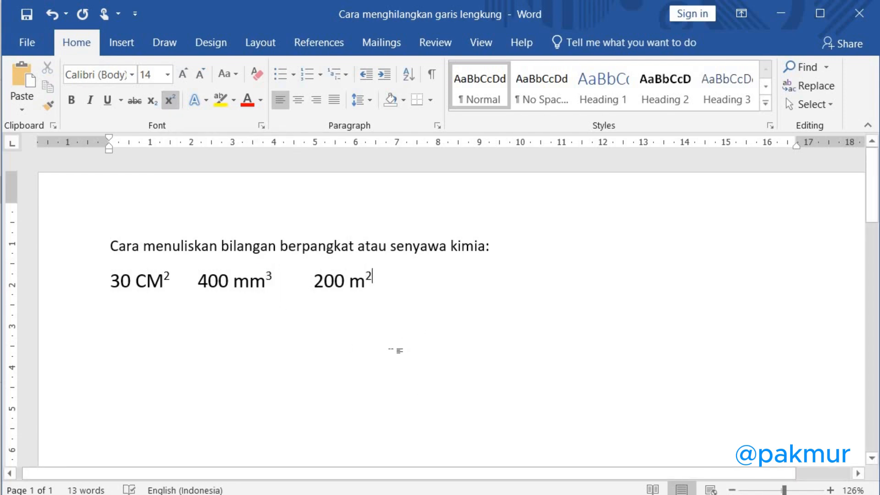
Add the chemical formulas "H2O" and "H2SO4" two lines below the measurements, separated by spaces.
key("Return")
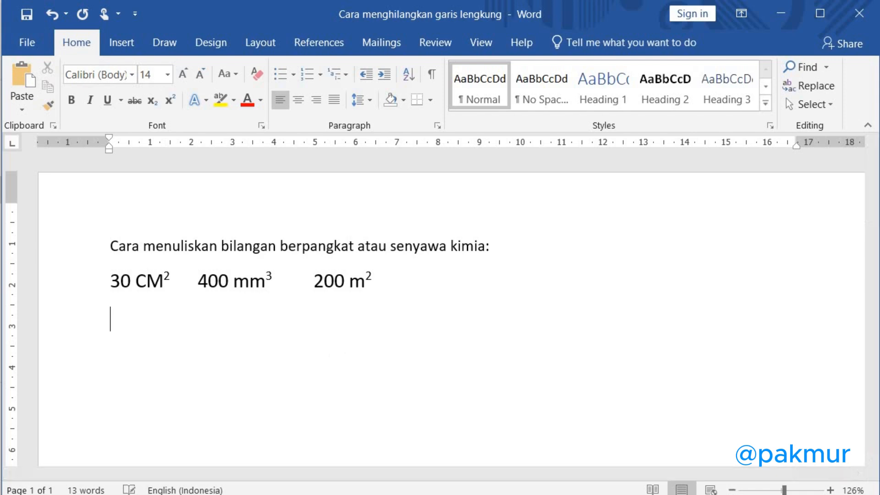
key("Return")
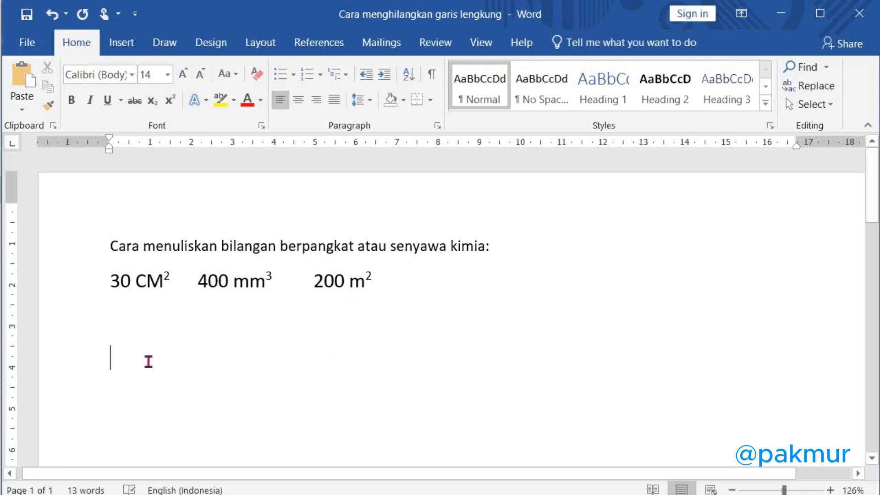
type("H2")
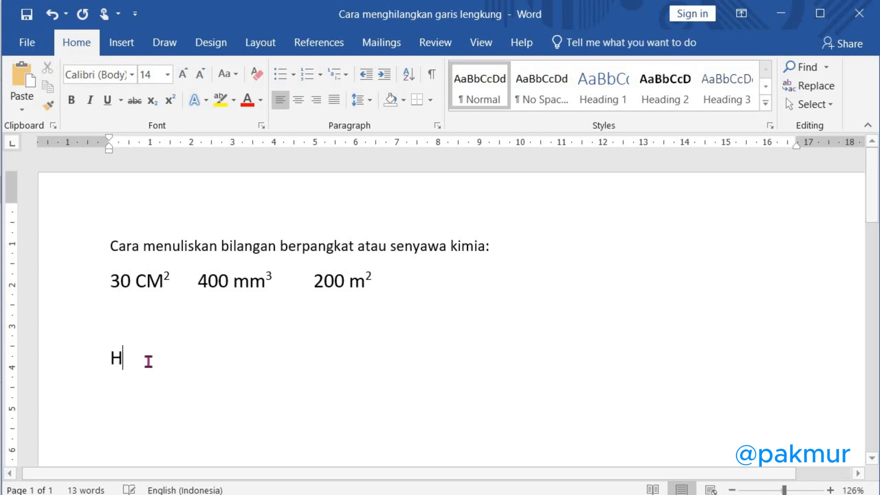
key("Left")
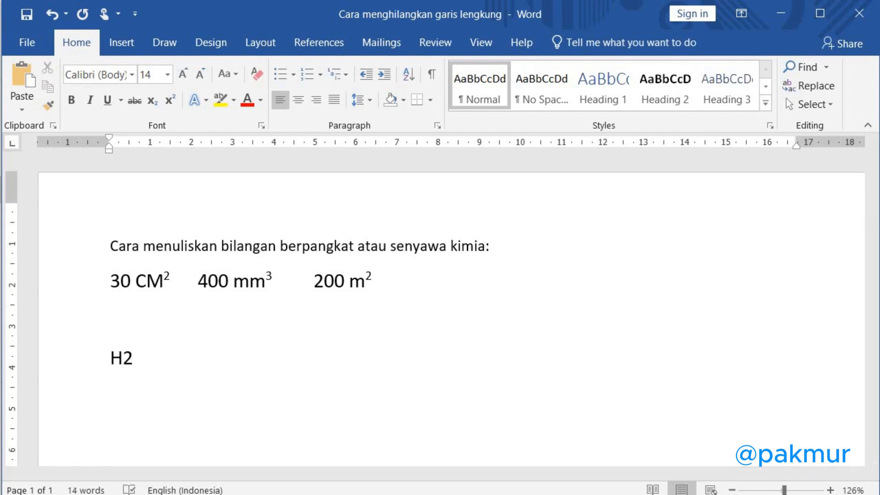
type("o")
key("BackSpace")
type("O       H2SO")
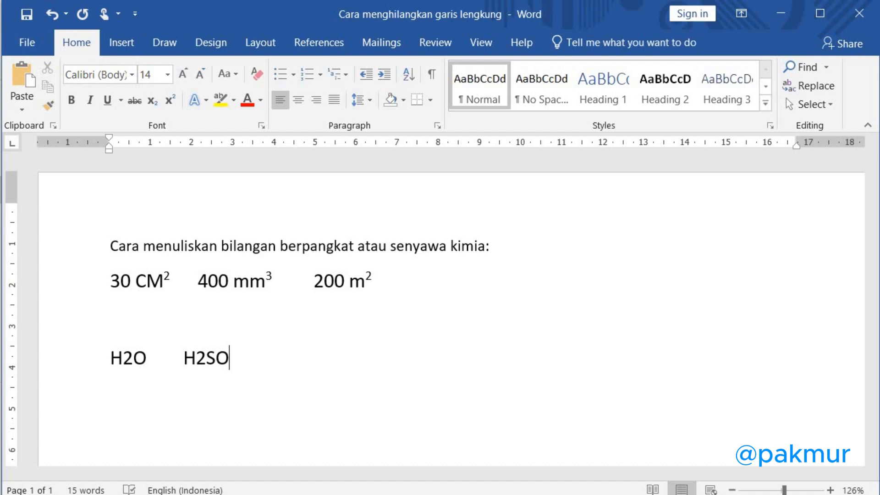
type("4")
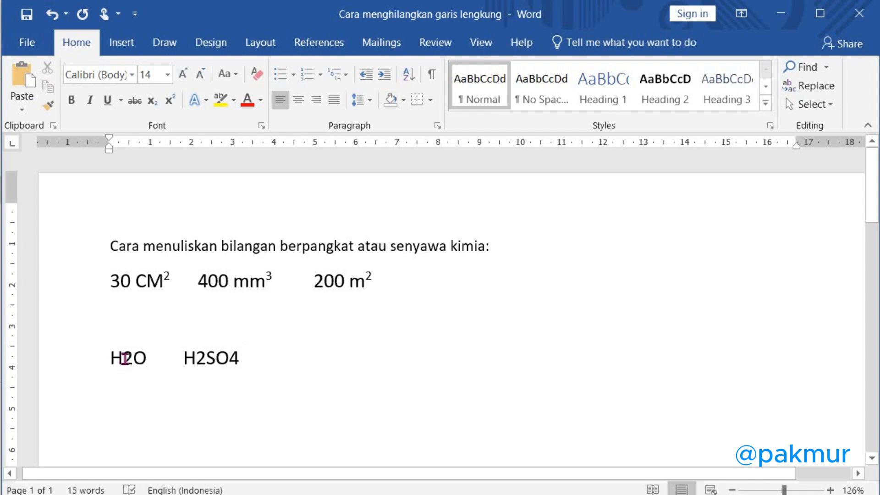
Format the 2 in H2O and both the 2 and the 4 in H2SO4 as subscript.
left_click_drag(123, 358, 133, 361)
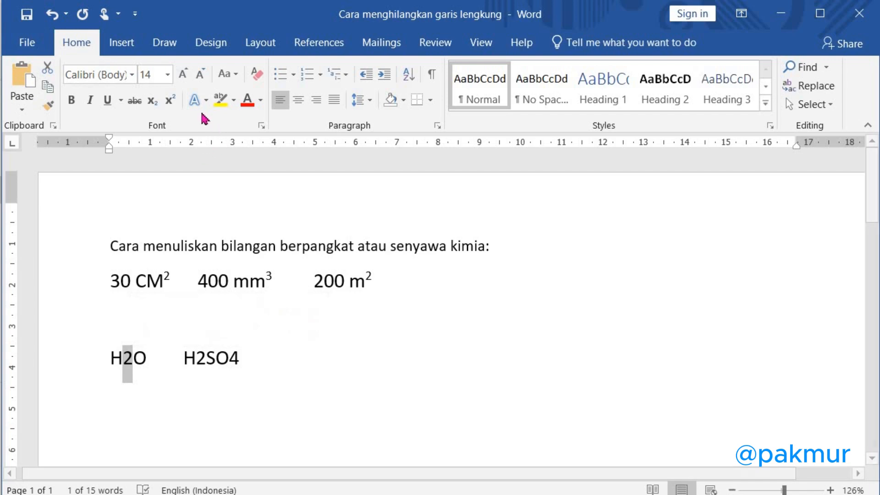
left_click(154, 105)
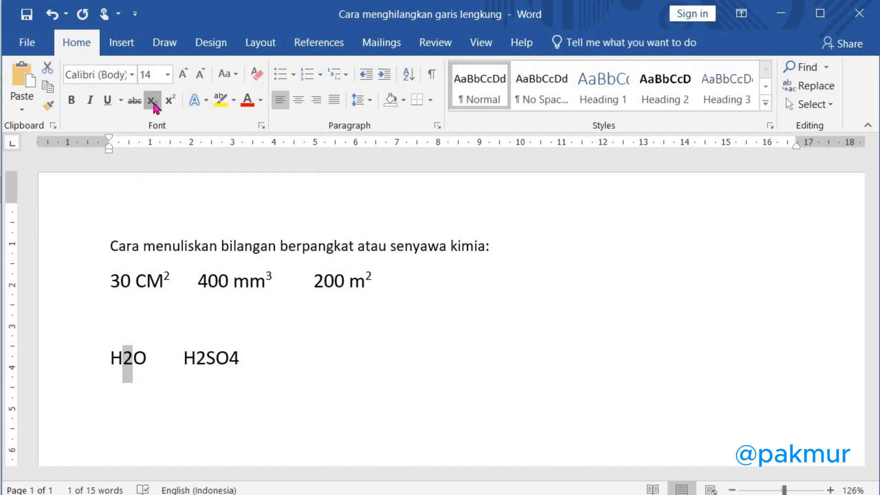
left_click(151, 382)
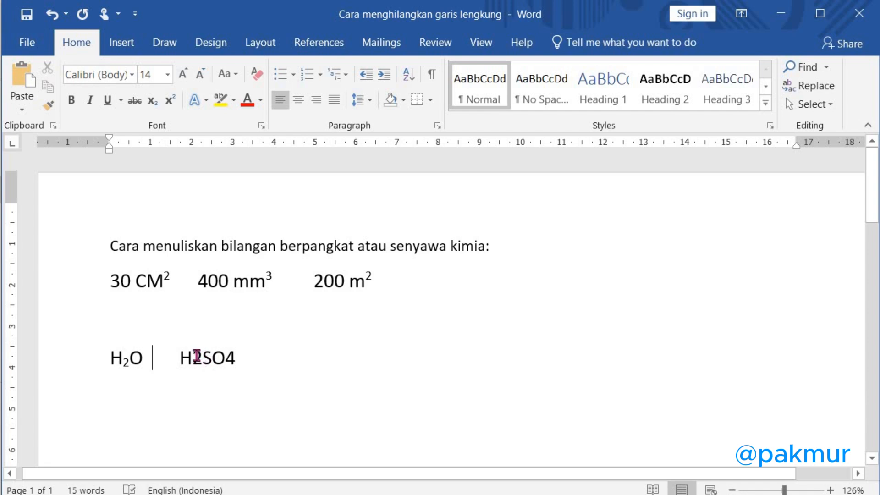
left_click_drag(192, 356, 203, 361)
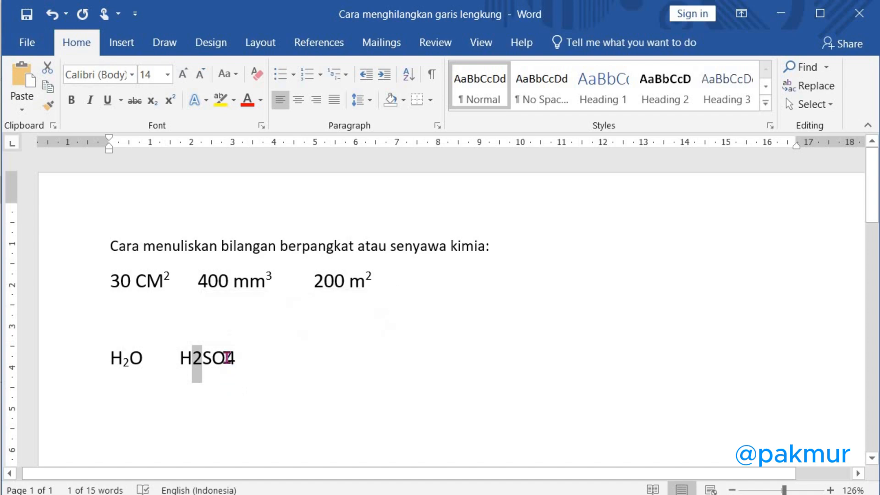
left_click_drag(240, 360, 226, 361, "ctrl")
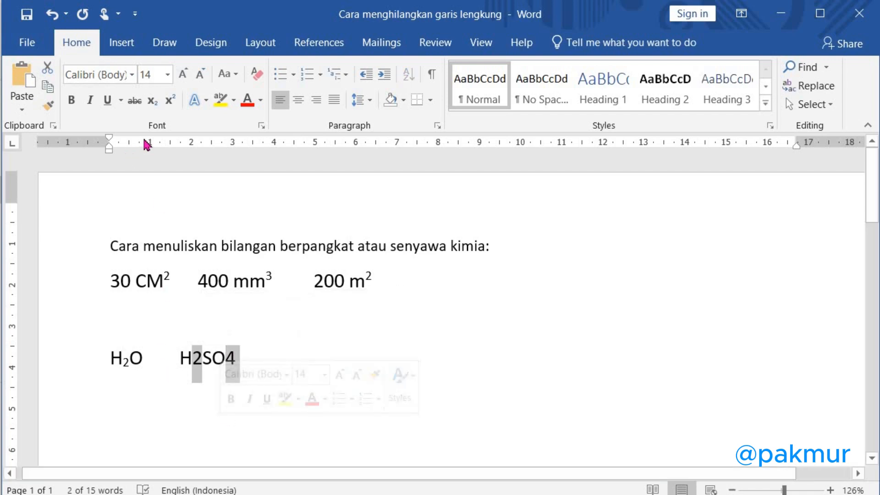
left_click(154, 105)
left_click(373, 401)
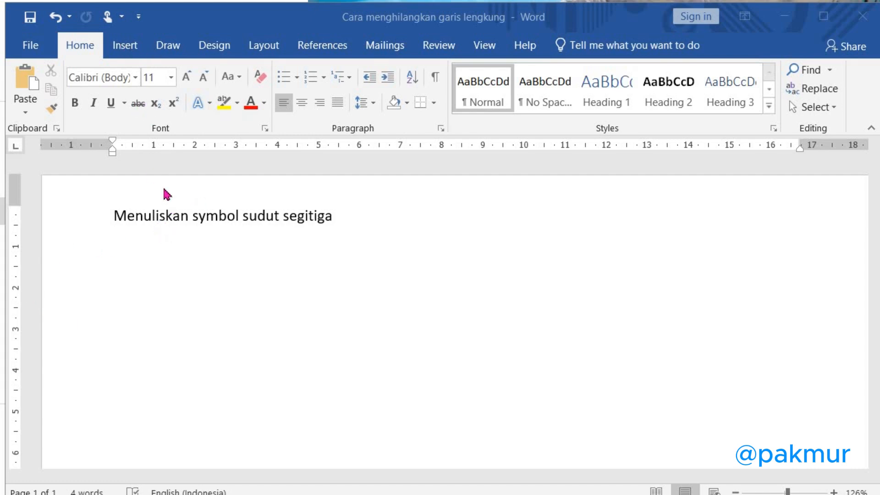
Draw a right triangle about 9 cm wide and 3.5 cm high below the line "Menuliskan symbol sudut segitiga".
left_click(127, 50)
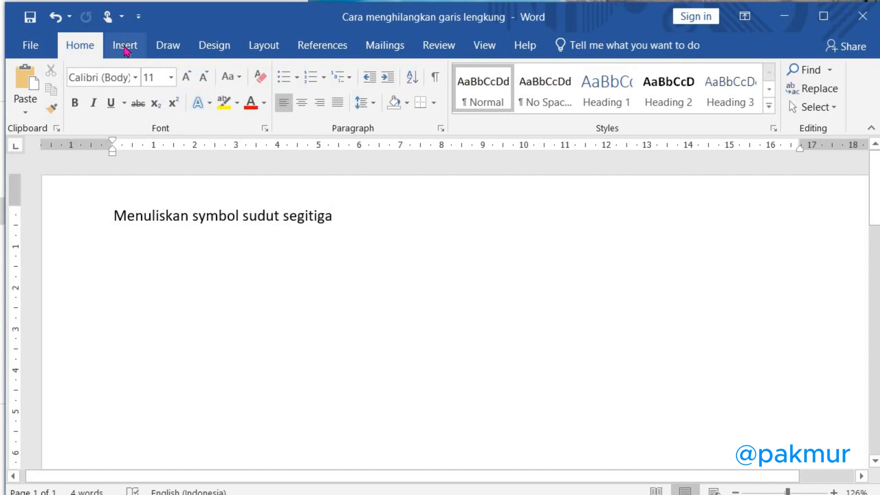
left_click(127, 50)
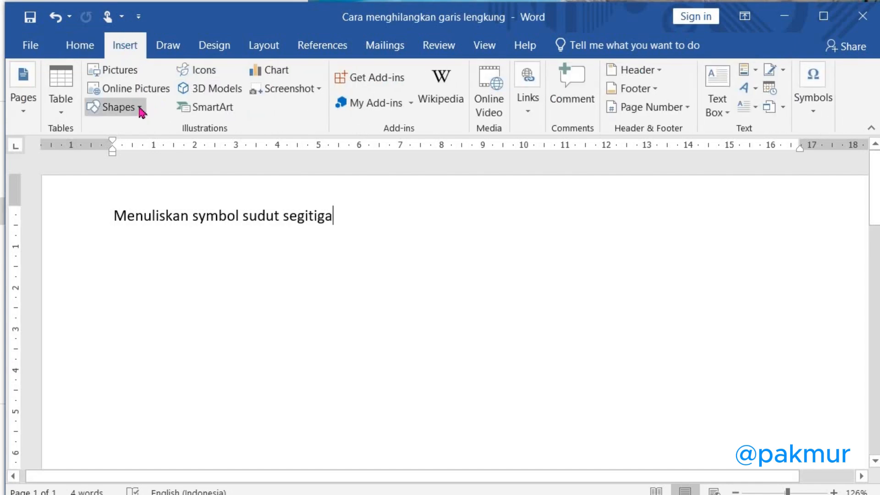
left_click(141, 110)
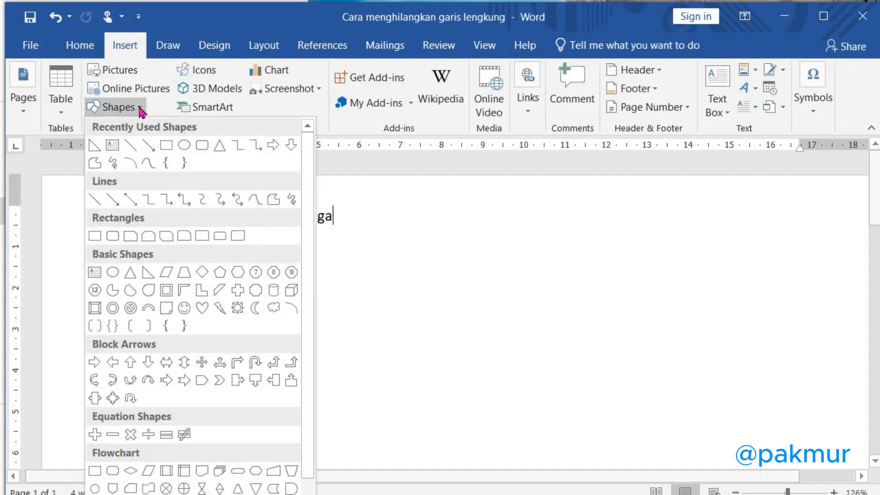
left_click(95, 147)
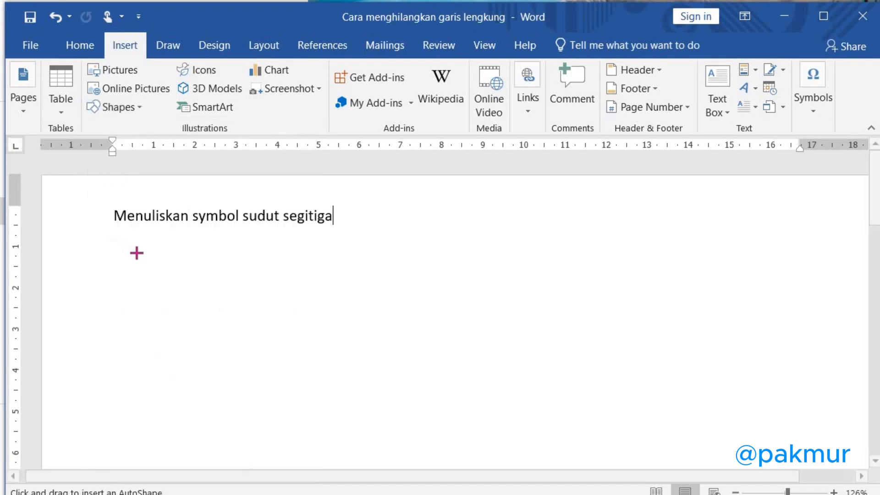
left_click_drag(175, 264, 219, 368)
left_click_drag(382, 384, 553, 414)
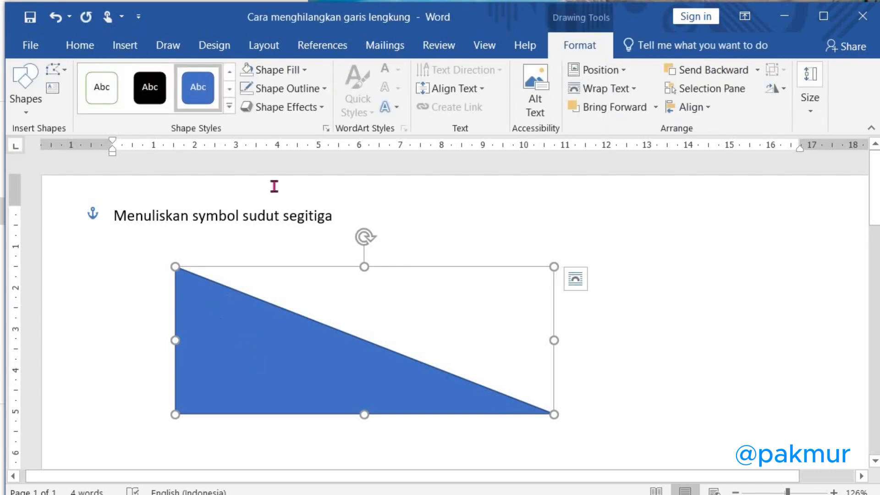
Remove the triangle's fill and set its outline colour to black.
left_click(305, 71)
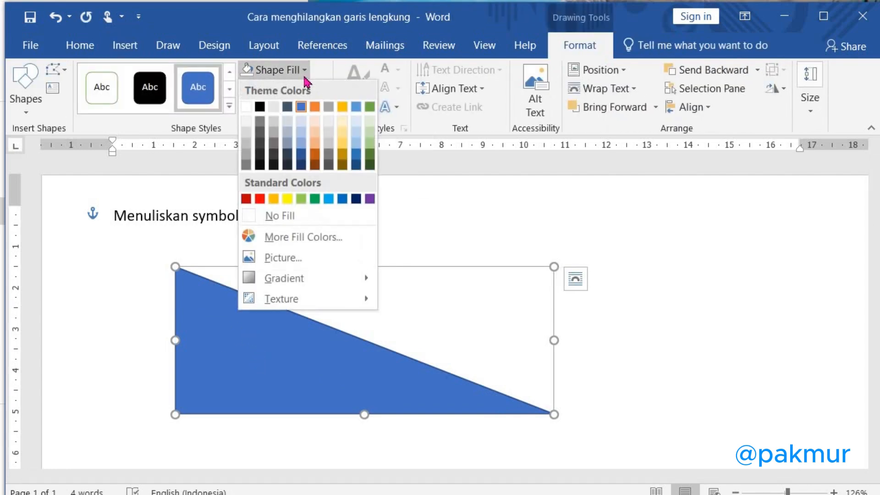
left_click(255, 219)
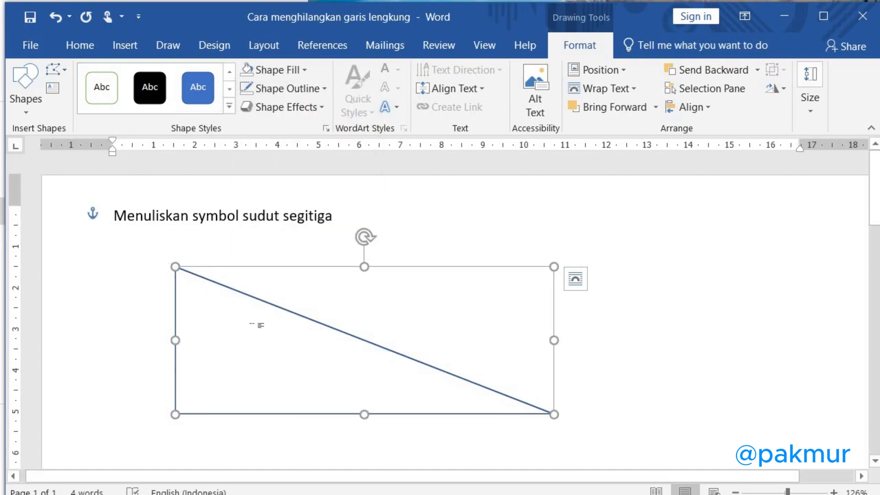
left_click(325, 92)
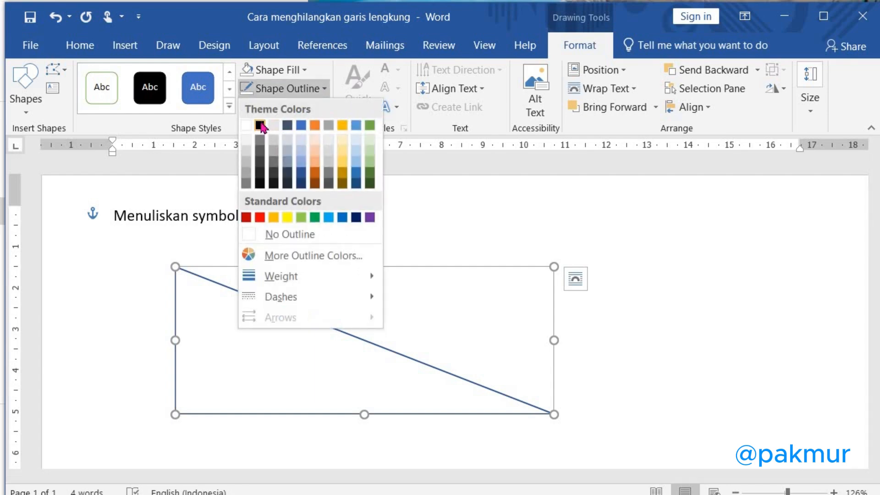
left_click(257, 127)
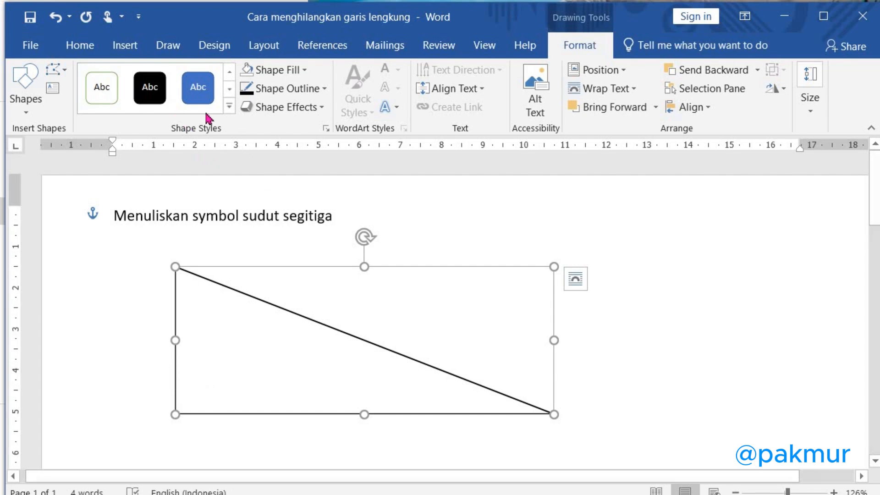
Draw a small rectangle about 0.8 cm wide and 0.6 cm high inside the triangle's right-angle corner.
left_click(126, 47)
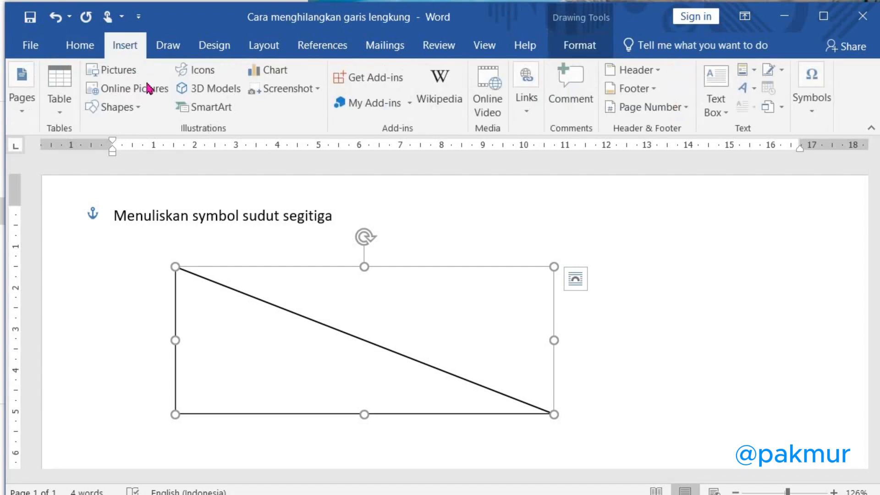
left_click(142, 112)
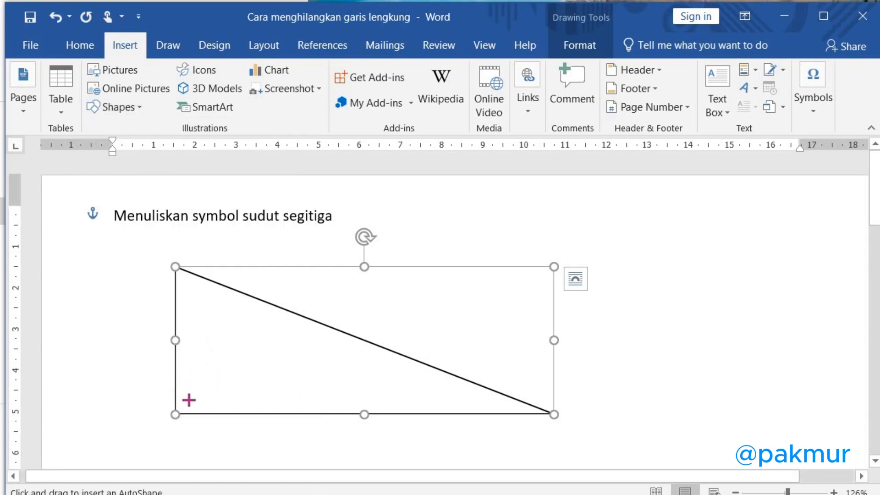
left_click_drag(180, 387, 211, 410)
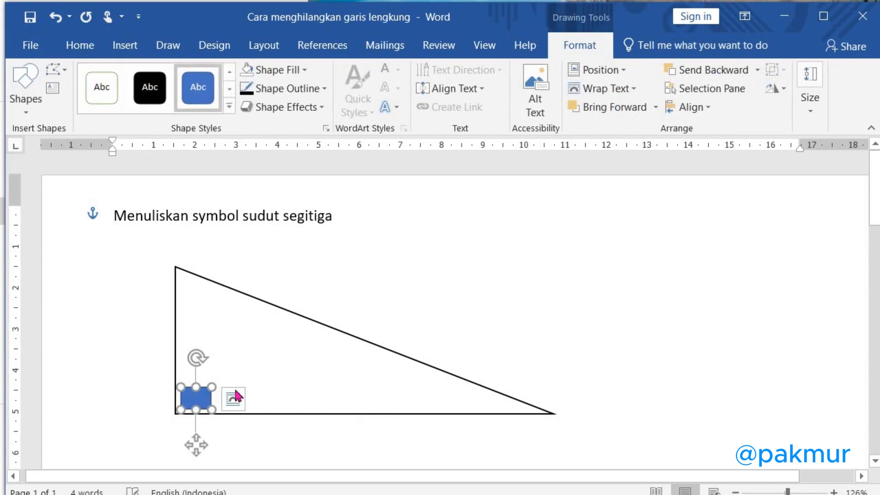
Nudge the small rectangle left and down until its edges meet the triangle's vertical and horizontal sides.
key("Left")
key("Left")
key("Left")
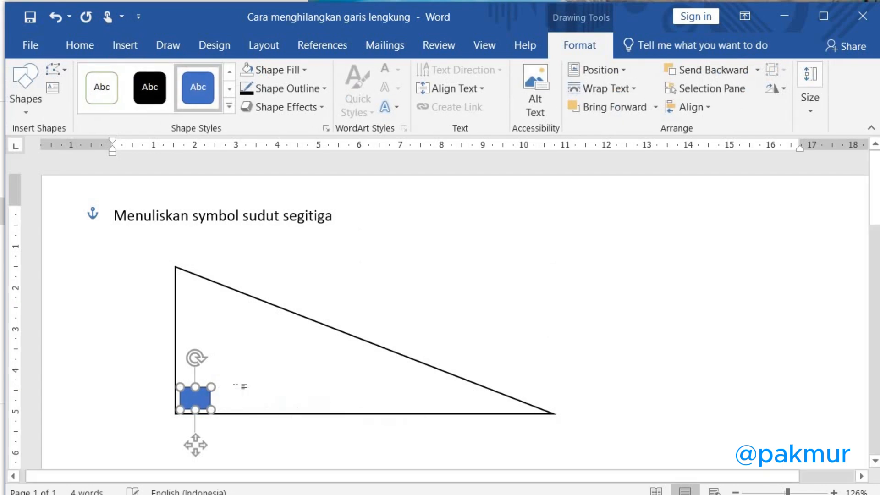
key("Left")
key("Left")
key("Left")
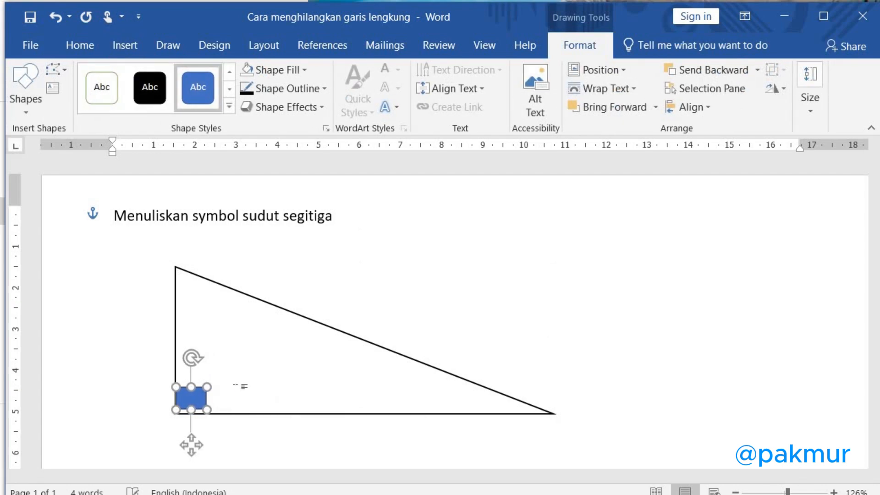
key("Down")
key("Down")
key("Down")
key("Down")
key("Down")
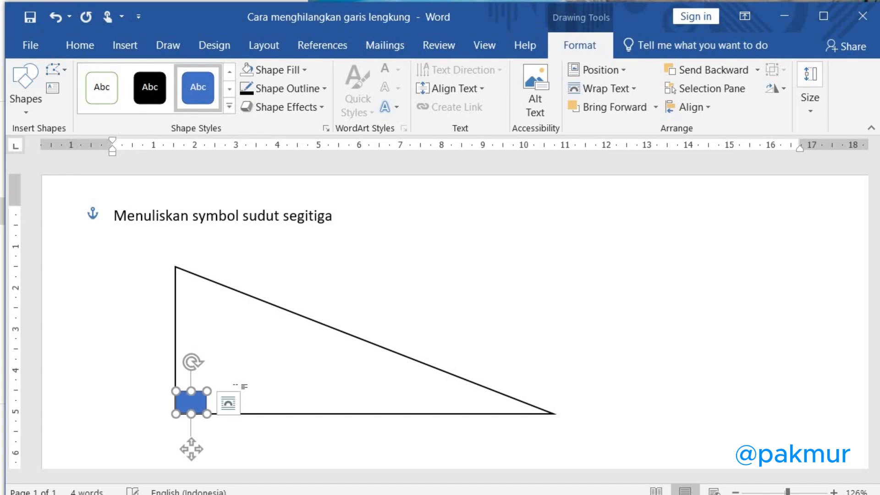
Remove the small rectangle's fill and set its outline colour to black.
left_click(305, 72)
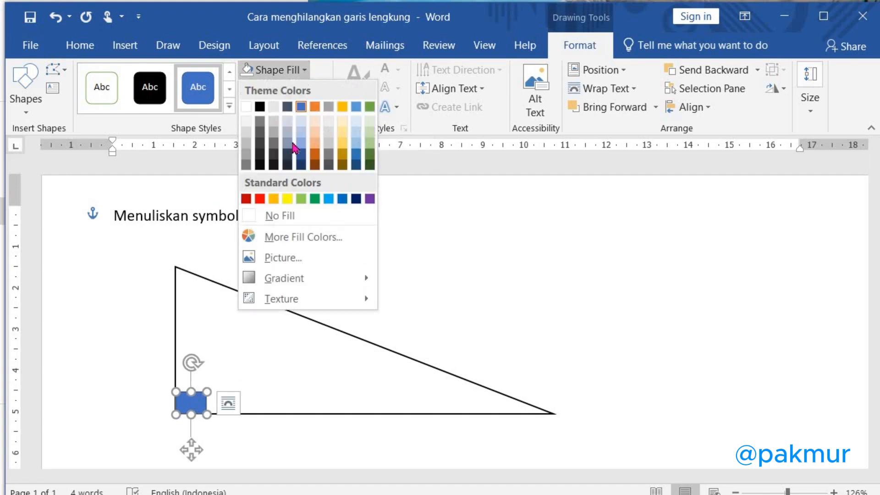
left_click(248, 216)
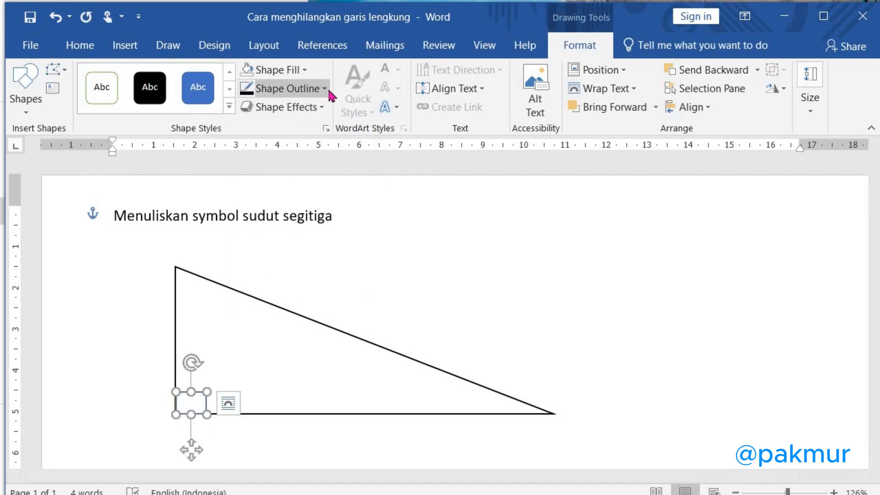
left_click(324, 88)
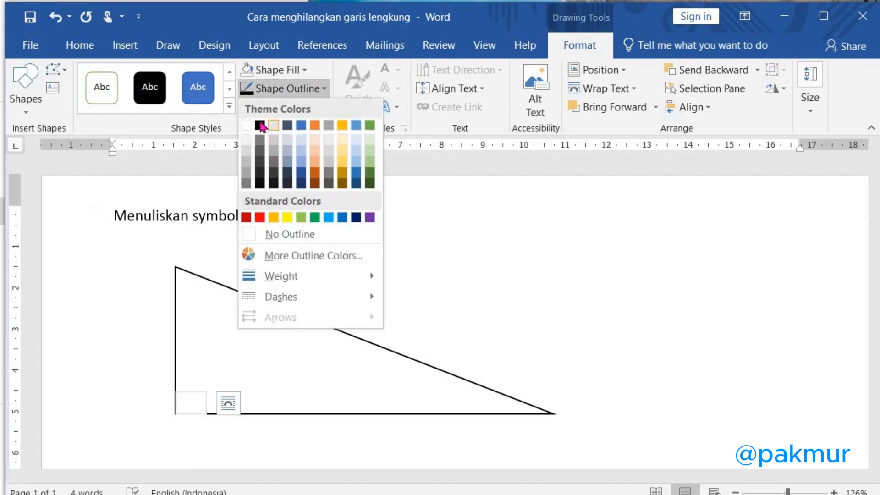
left_click(248, 154)
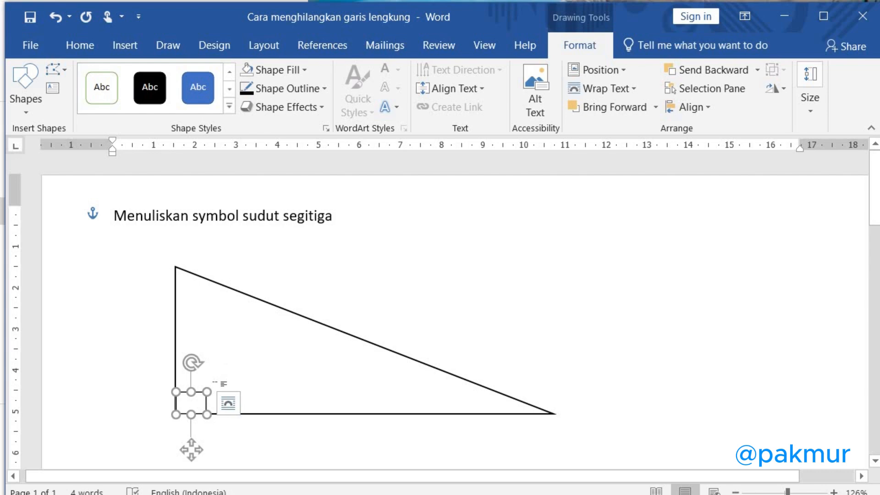
Resize the small rectangle into a square of about 0.6 cm, flush with the triangle's right-angle corner.
left_click(197, 398)
left_click(197, 392)
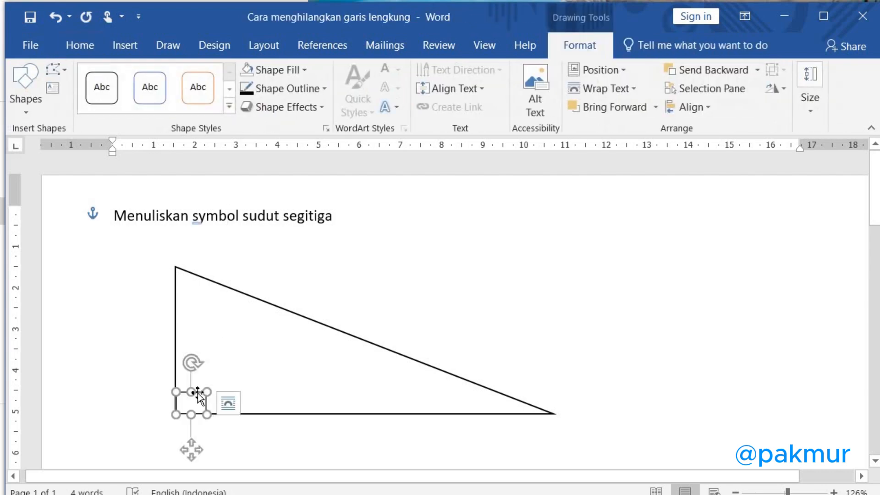
key("Left")
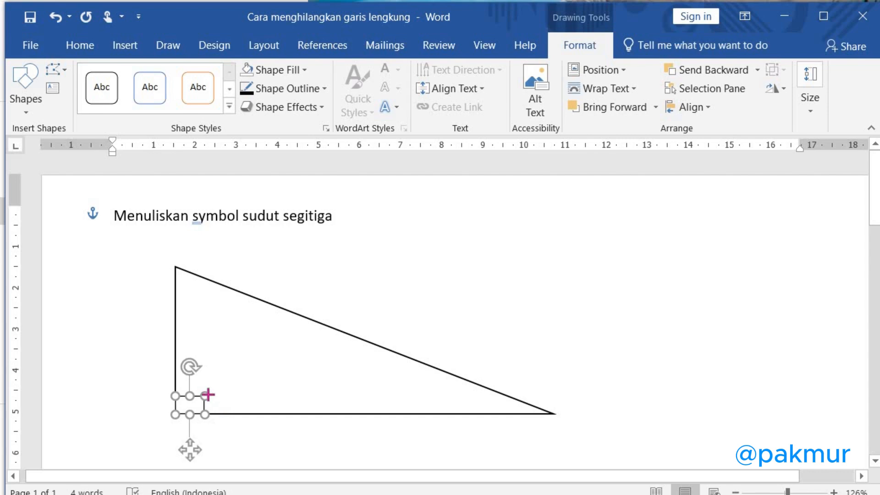
left_click_drag(205, 393, 198, 392)
left_click(247, 380)
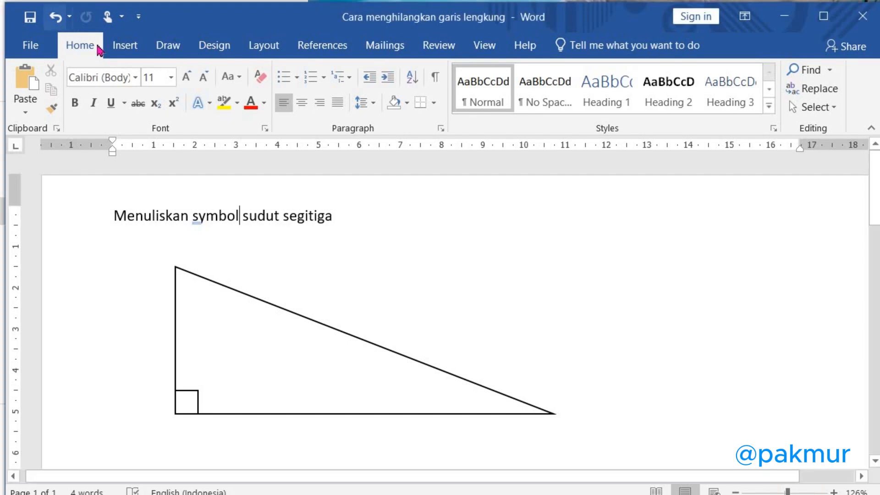
Insert a text box about 1.4 cm wide and 0.9 cm high inside the triangle's upper part, containing "60o".
left_click(125, 47)
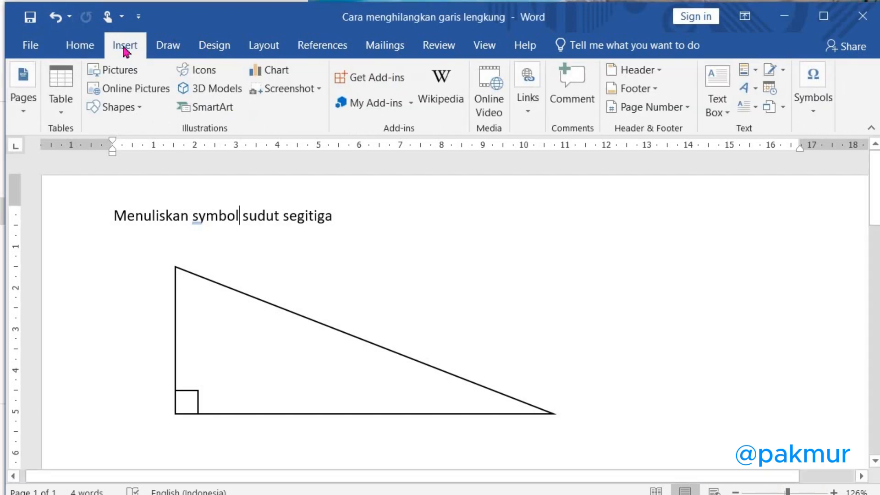
left_click(140, 113)
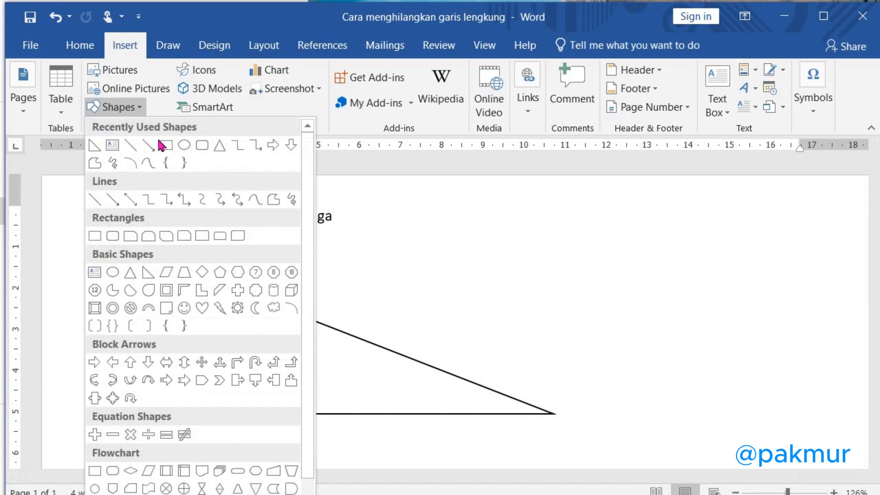
left_click(112, 146)
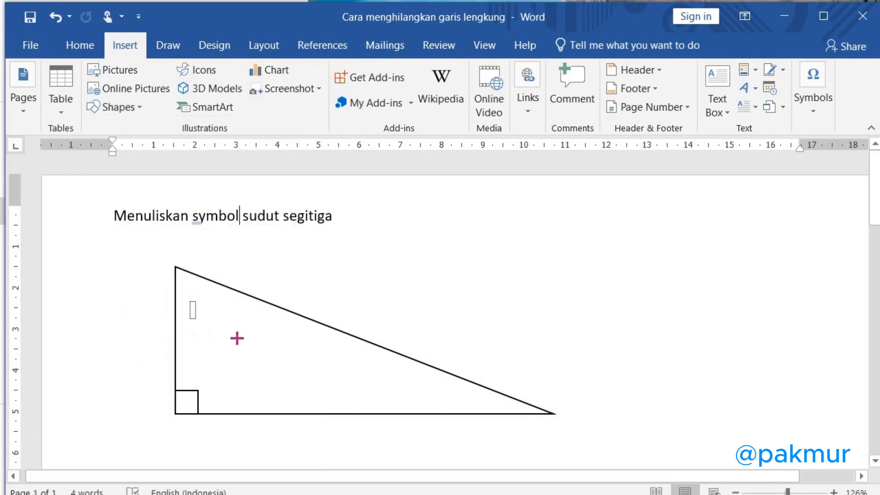
left_click_drag(237, 338, 245, 338)
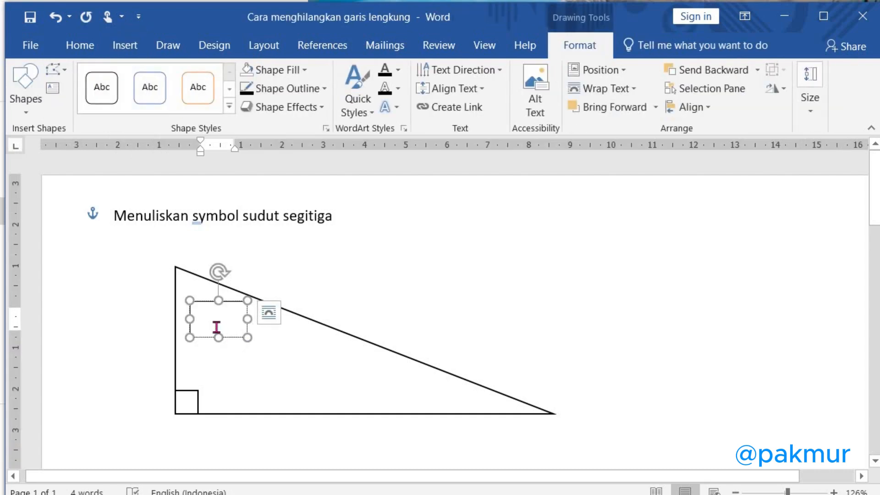
type("60")
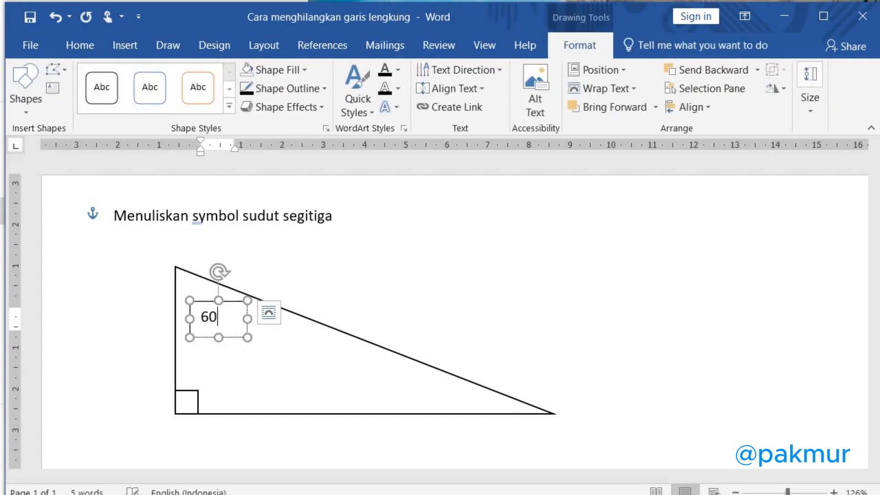
type("e")
Format the letter o in "60o" as superscript to make a degree symbol.
left_click_drag(215, 321, 227, 321)
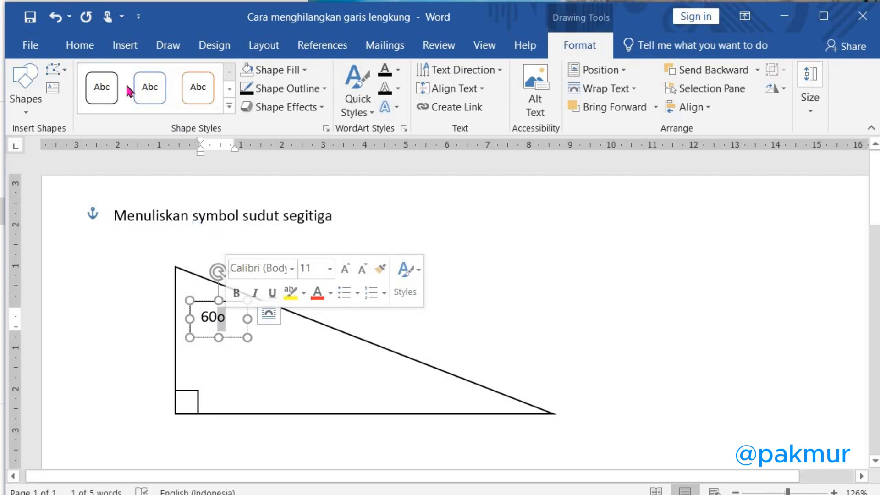
left_click(80, 46)
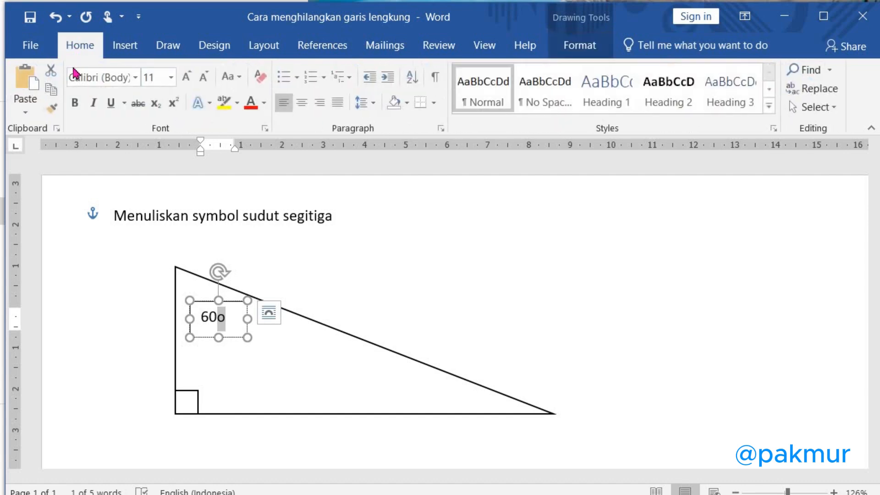
left_click(174, 104)
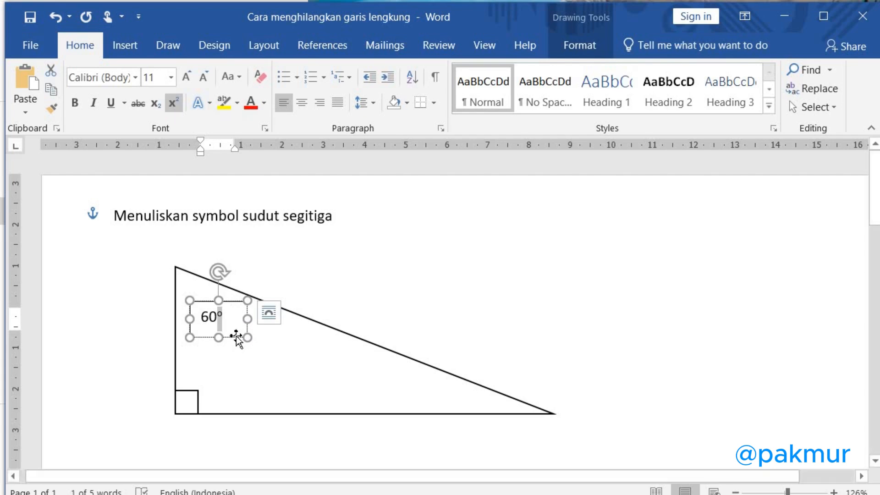
Enlarge the 60º text to 14 pt and move its text box into the triangle's top corner.
left_click_drag(202, 319, 232, 318)
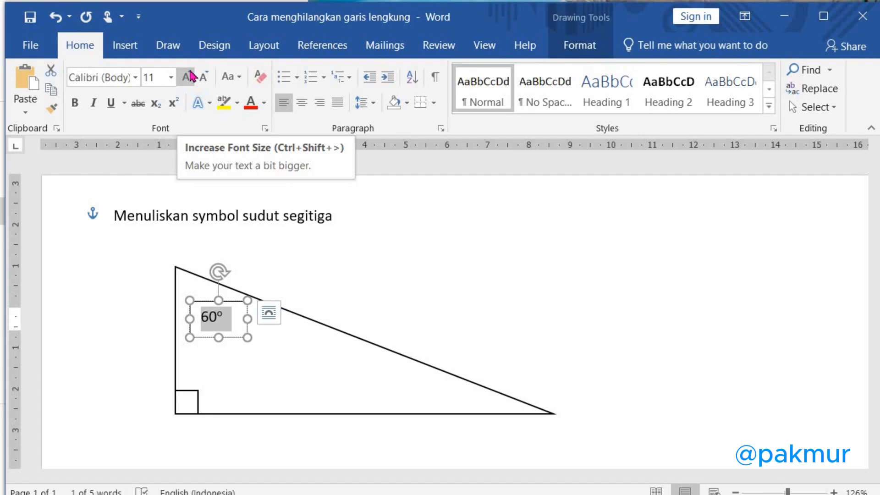
left_click(191, 77)
left_click(190, 77)
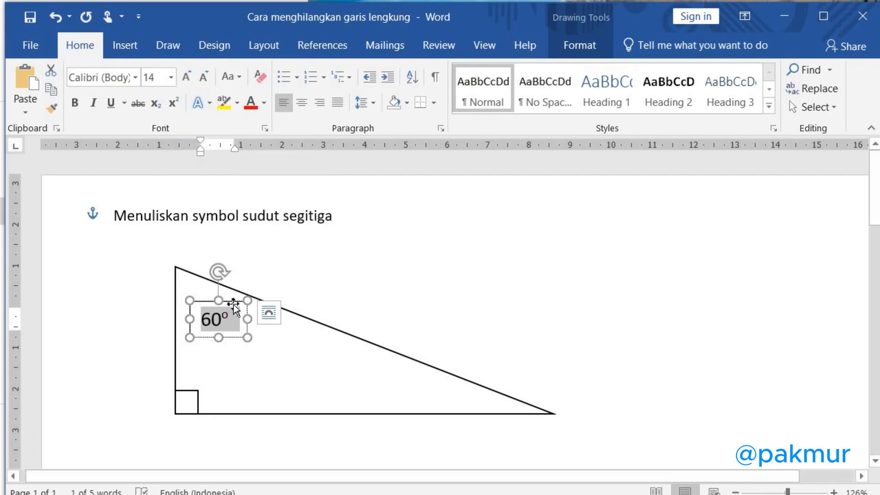
left_click_drag(234, 307, 211, 274)
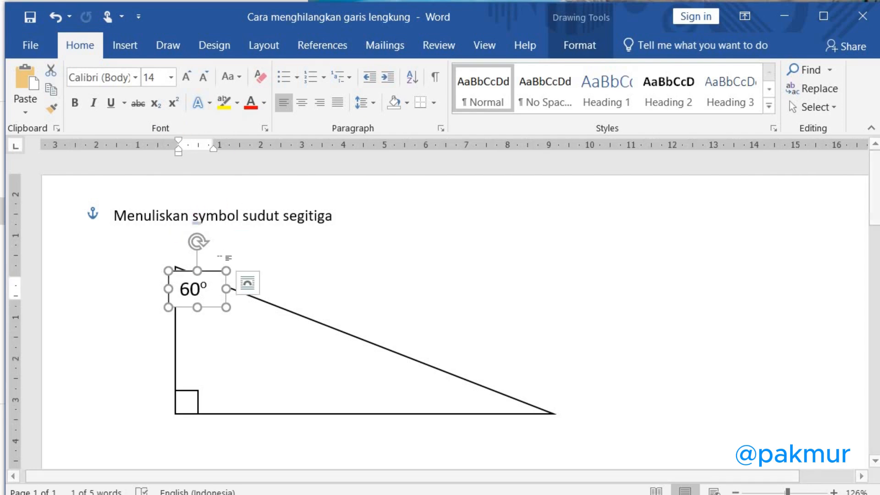
Remove the fill and the outline of the 60º text box.
left_click(572, 49)
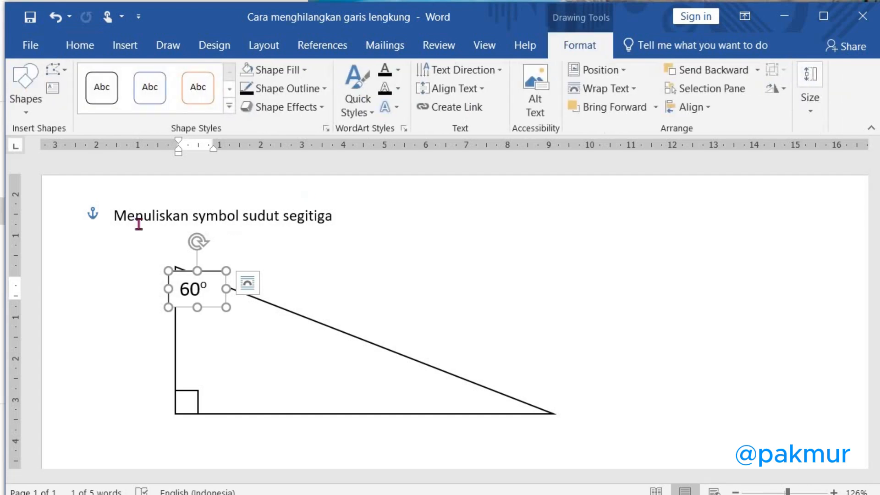
left_click(306, 69)
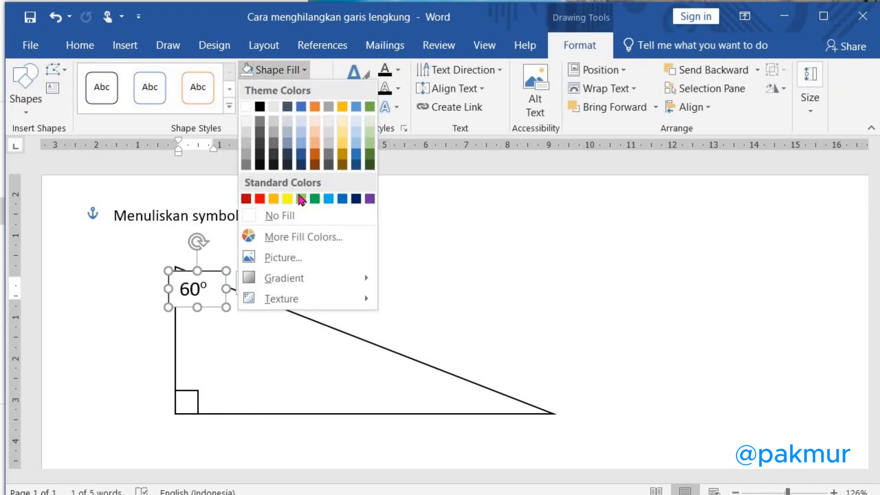
left_click(284, 216)
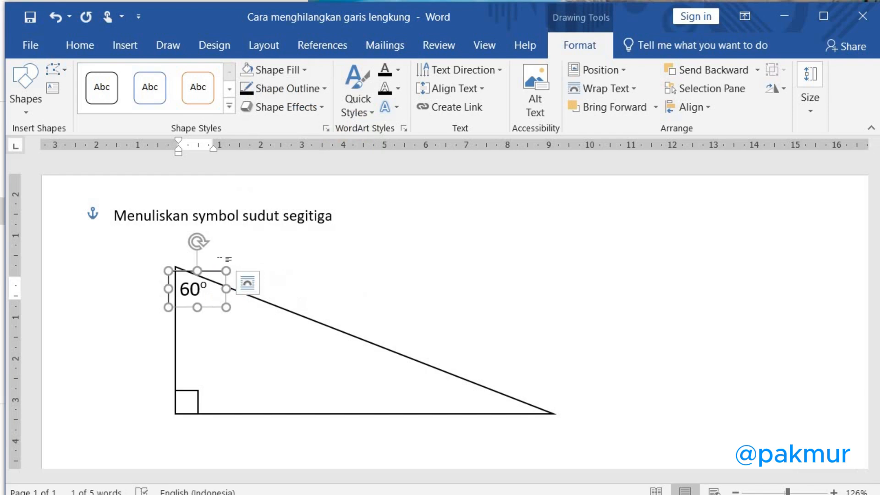
left_click(323, 88)
left_click(257, 233)
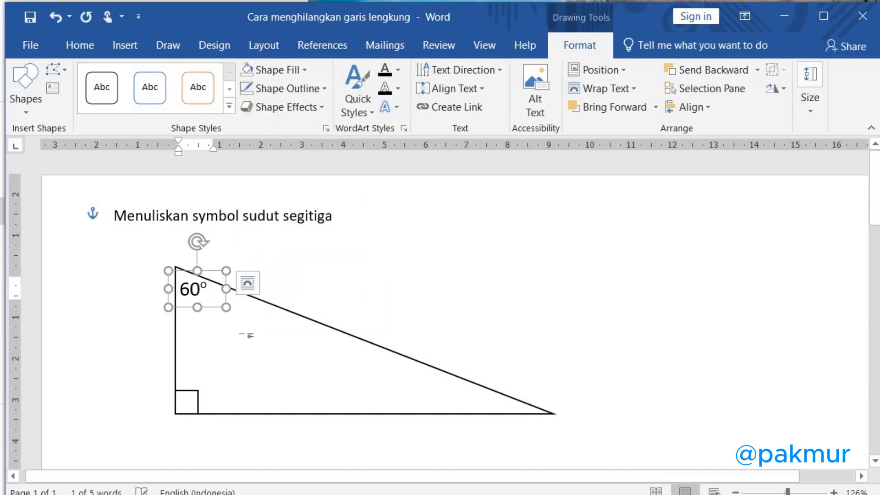
left_click(222, 332)
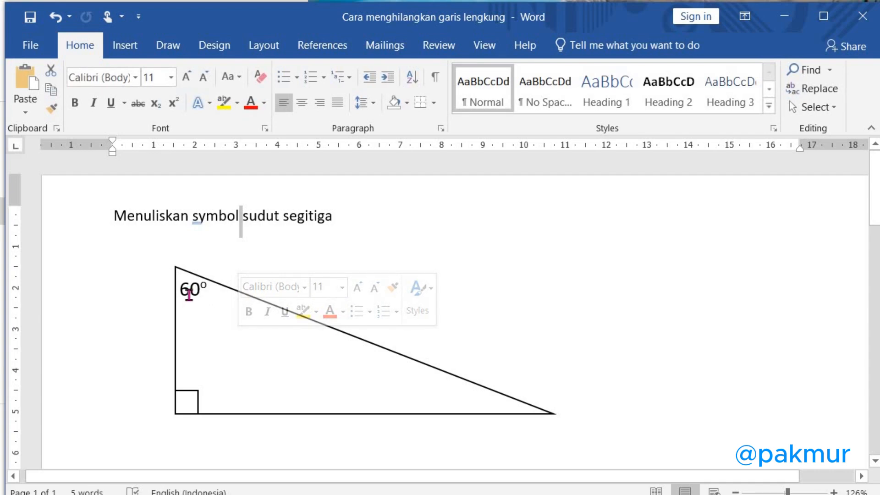
Nudge the 60º text box slightly left within the triangle's top corner, then deselect it.
left_click(214, 289)
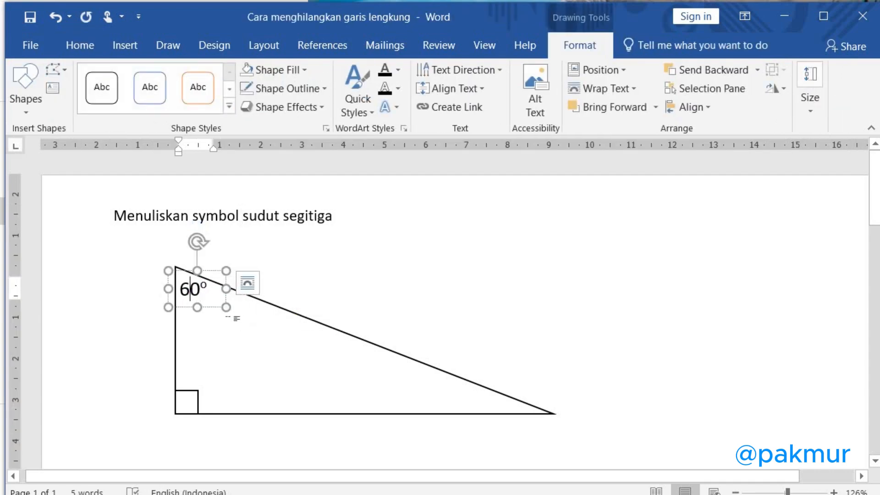
left_click(218, 312)
left_click(204, 308)
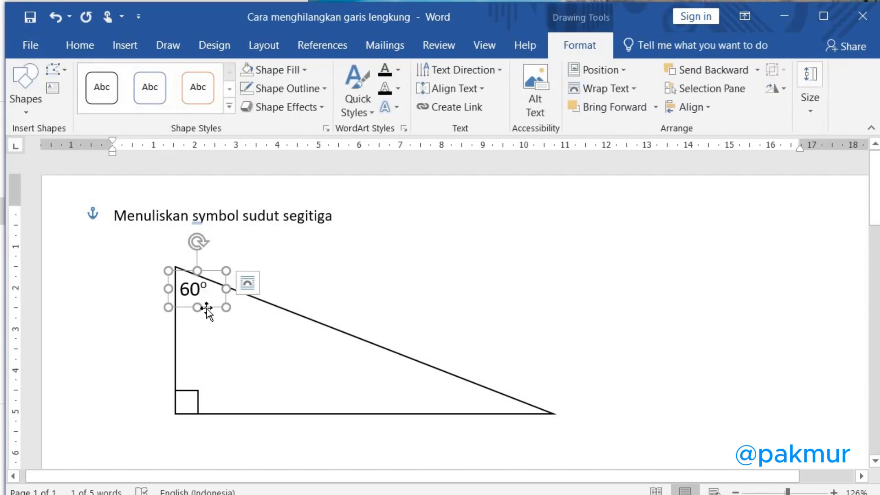
key("Left")
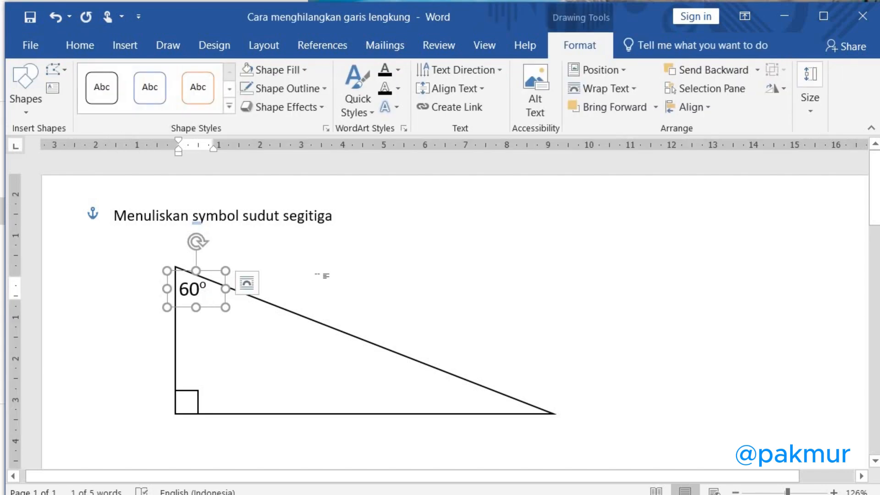
left_click(357, 344)
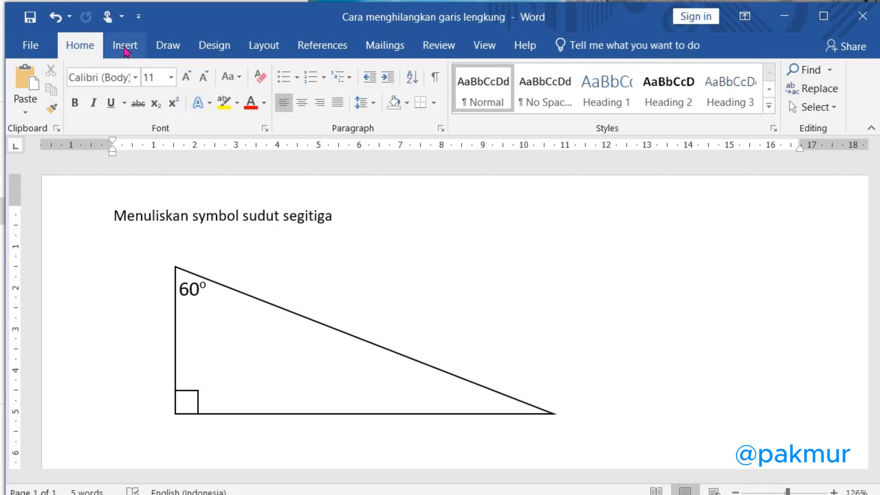
Draw a small text box inside the triangle, near the sloping side's lower half.
left_click(127, 48)
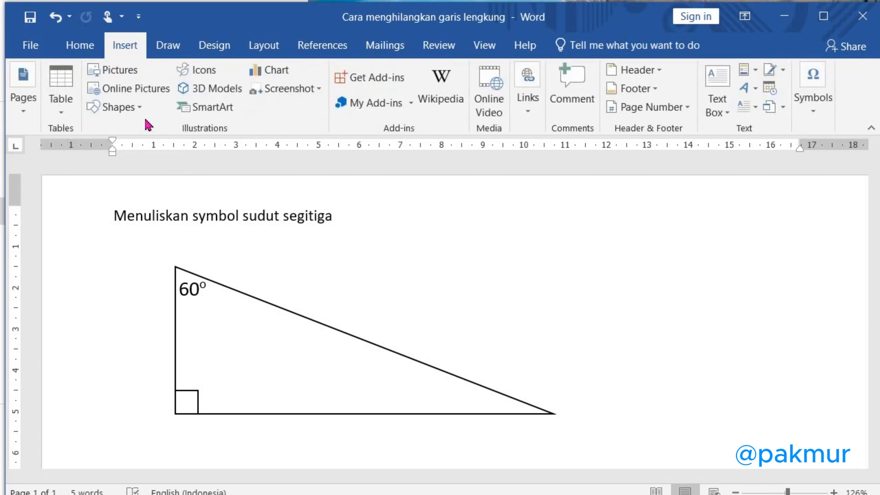
left_click(139, 113)
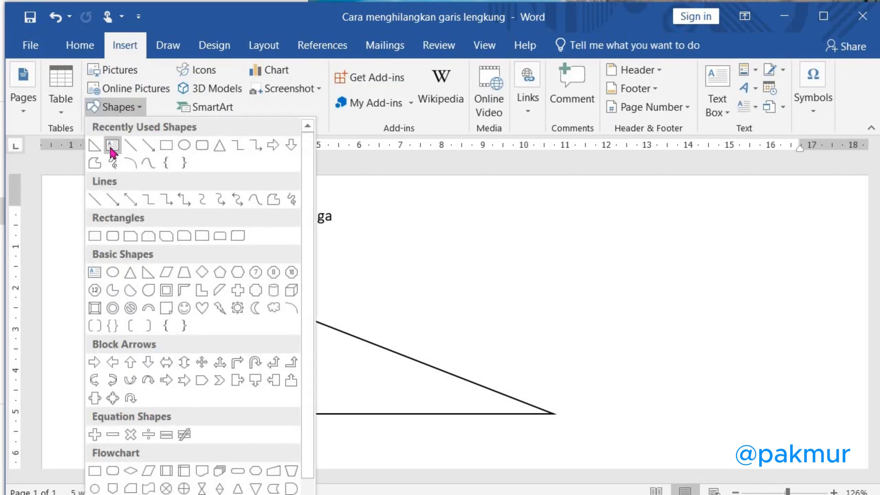
left_click(112, 147)
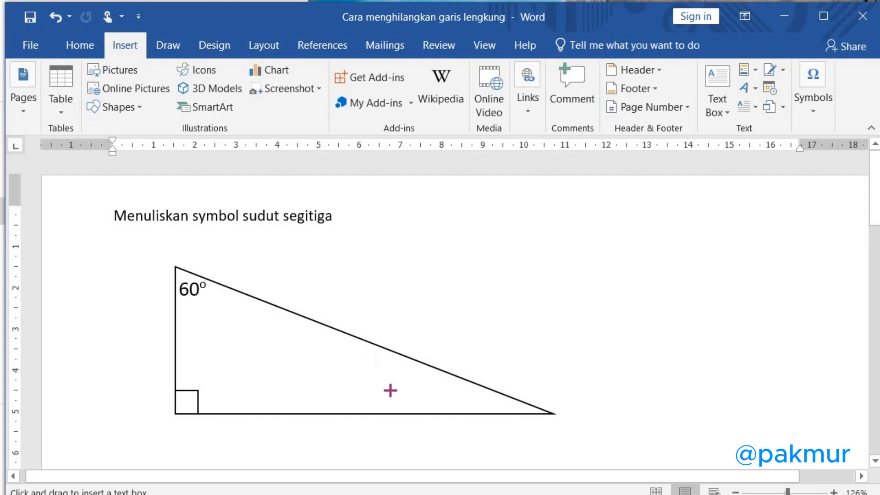
left_click_drag(423, 399, 423, 402)
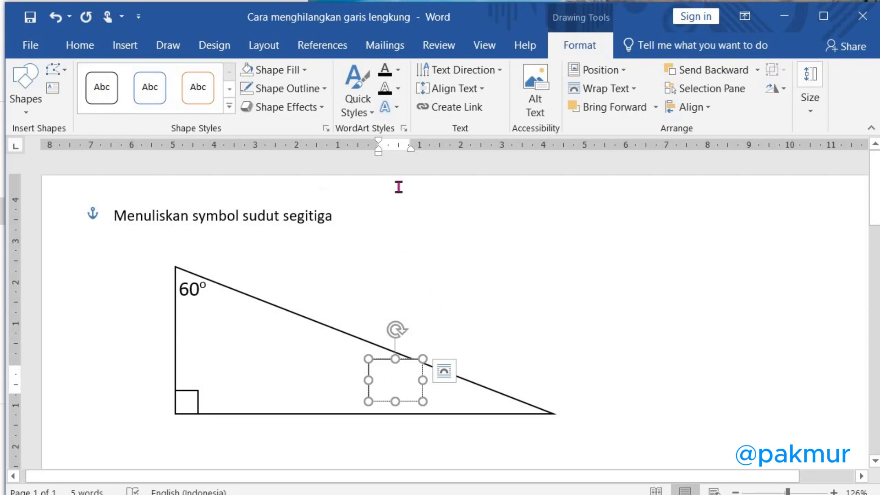
Insert the Greek letter β from the symbol list into the empty text box.
left_click(127, 48)
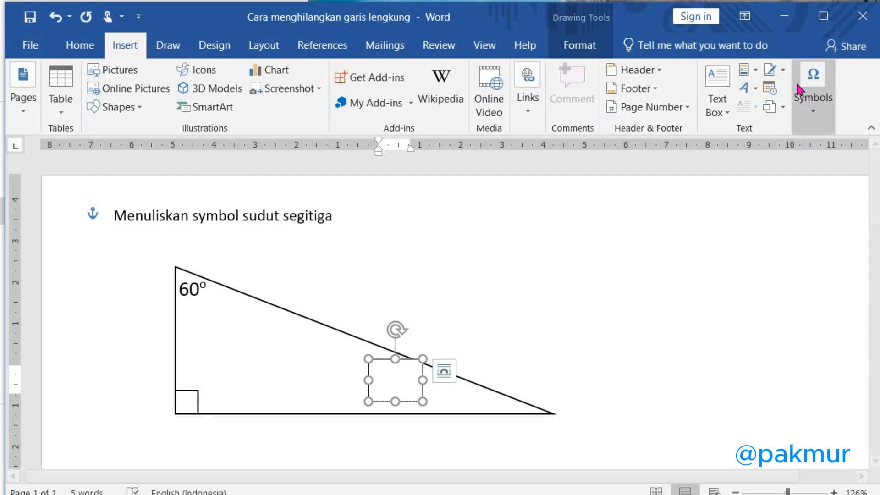
left_click(815, 113)
left_click(858, 189)
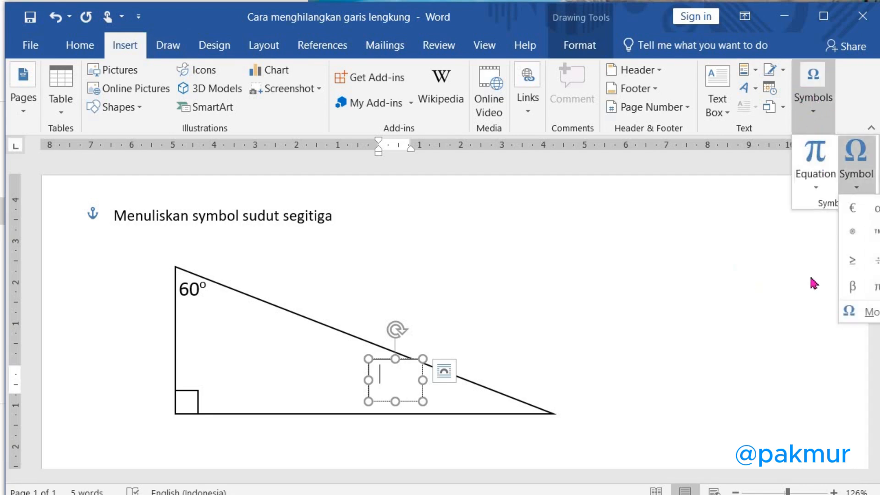
left_click(853, 288)
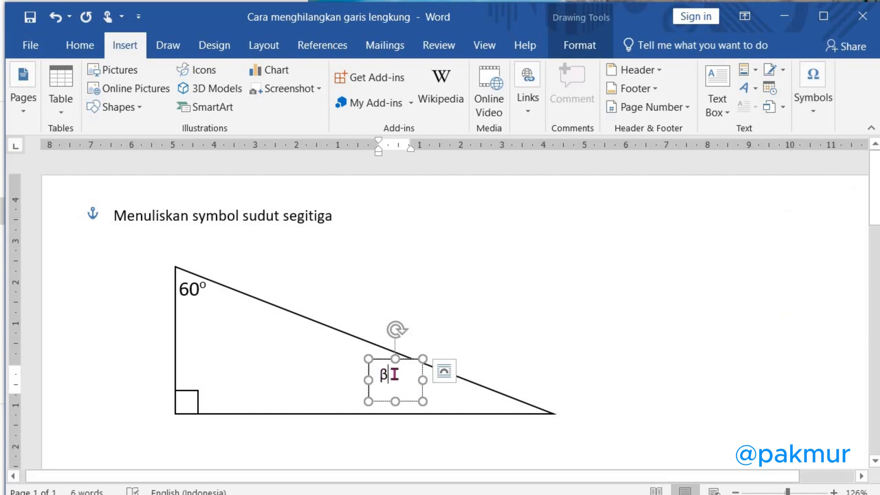
Enlarge the β to 12 pt and move its text box to the triangle's lower-right corner.
left_click_drag(395, 374, 379, 375)
left_click(69, 47)
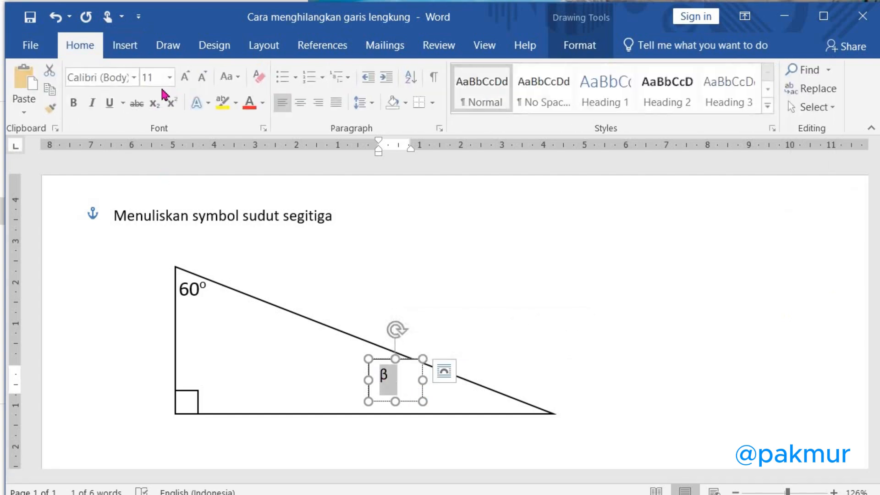
left_click(187, 82)
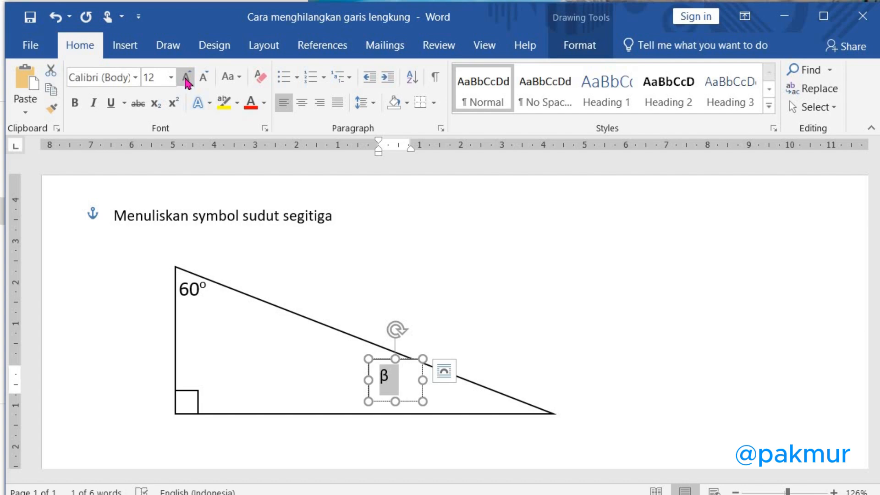
left_click_drag(415, 360, 524, 388)
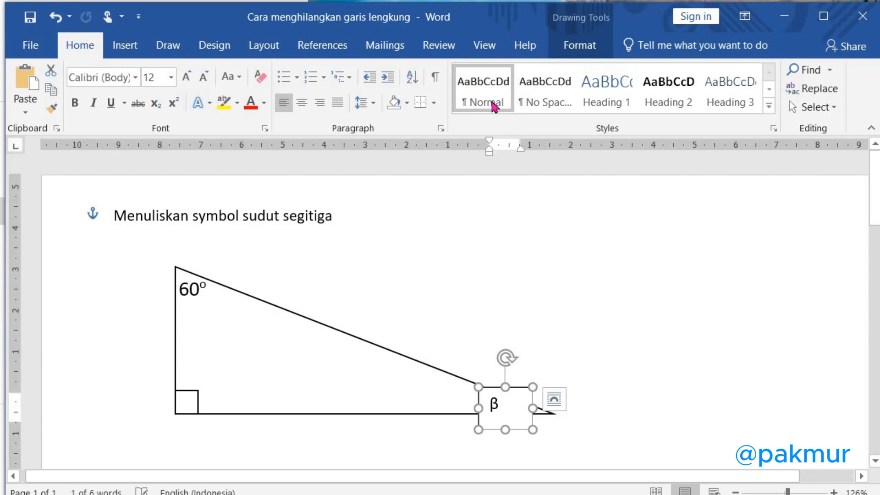
Remove the fill and the outline of the β text box.
left_click(576, 44)
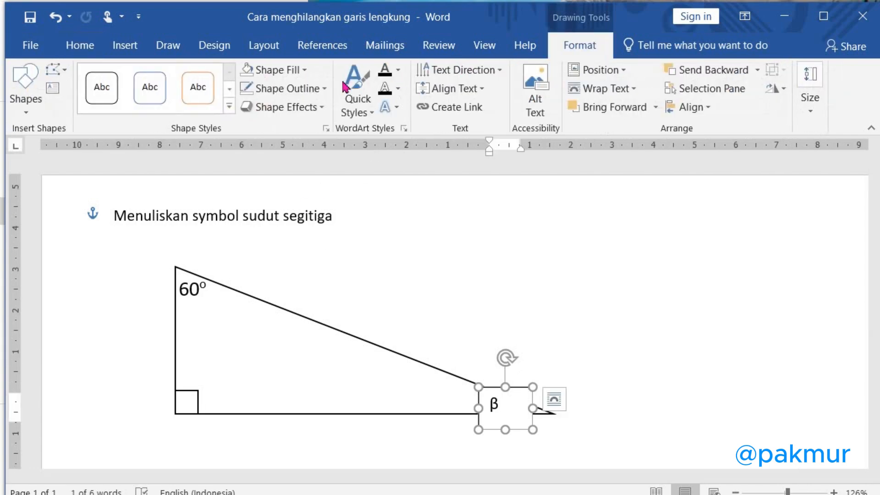
left_click(277, 70)
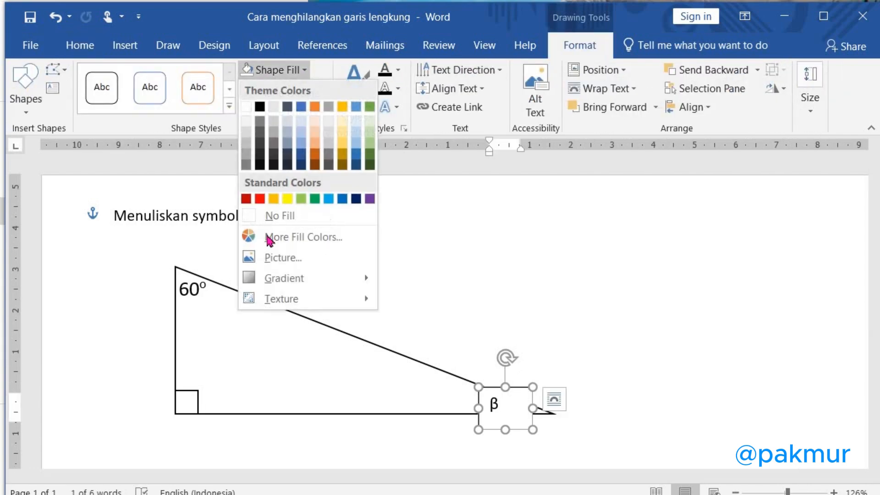
left_click(249, 215)
left_click(505, 392)
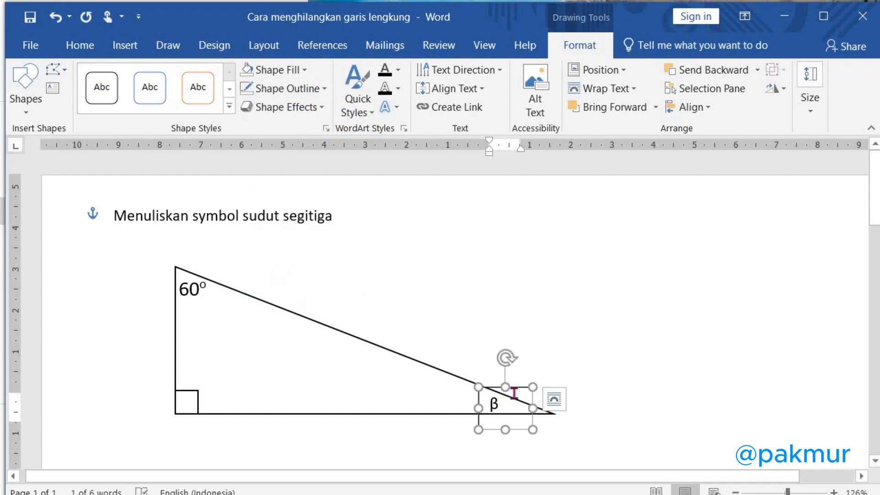
left_click(326, 88)
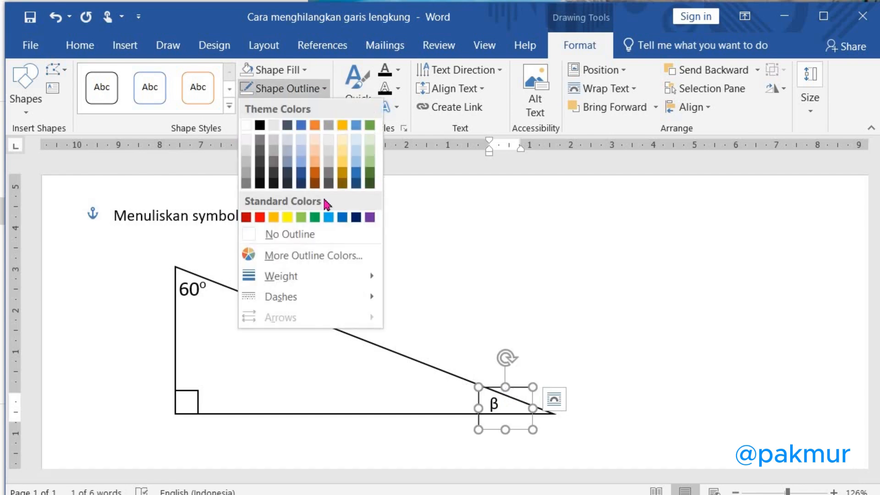
left_click(250, 233)
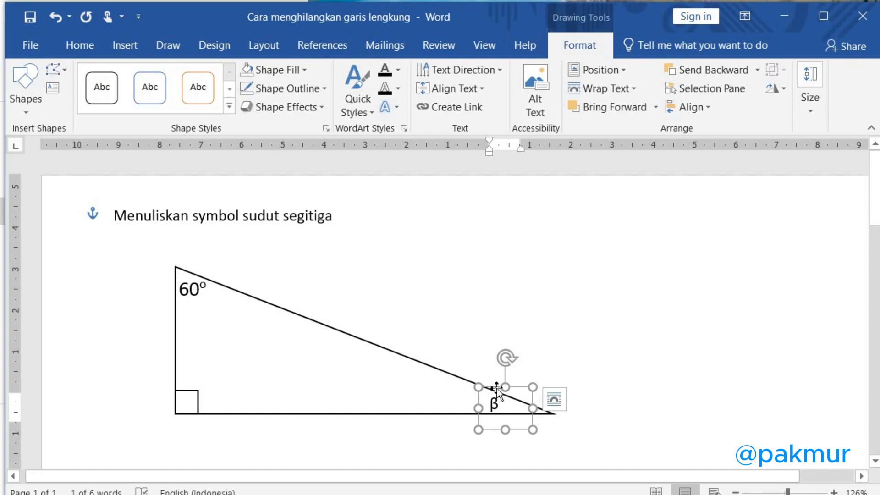
Nudge the β text box slightly left and up within the triangle's corner, and deselect it.
key("Left")
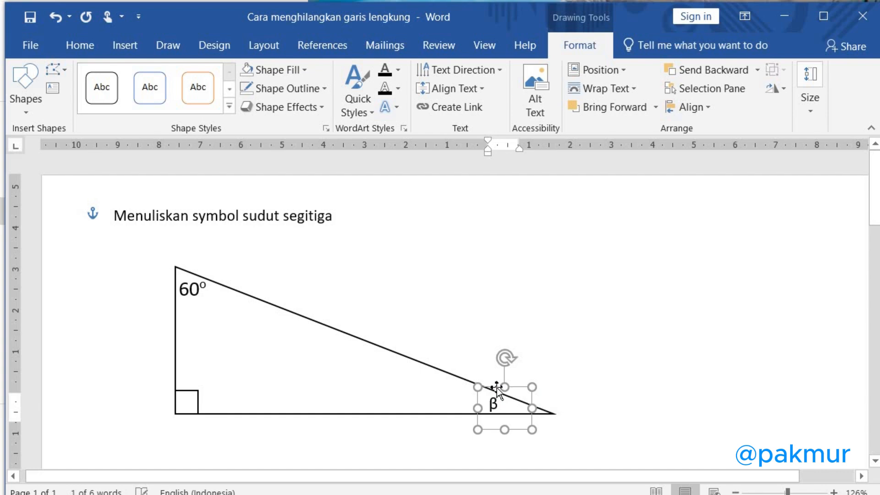
key("Up")
key("Up")
key("Left")
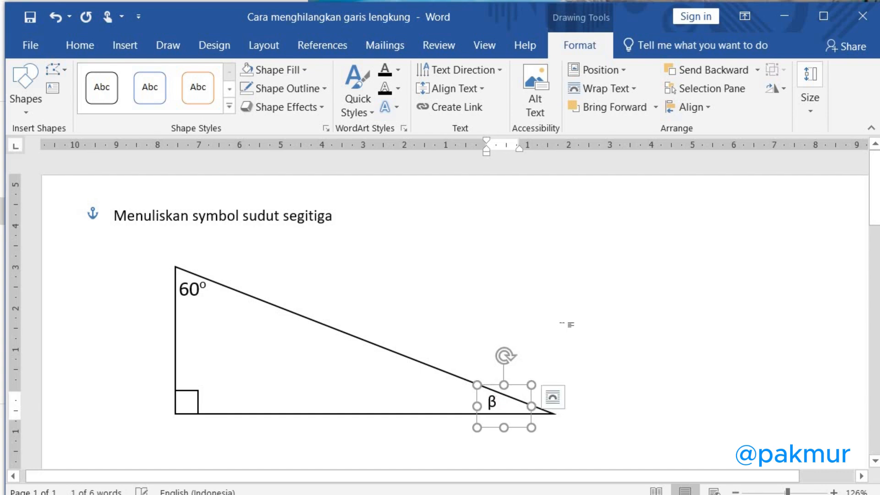
left_click(536, 278)
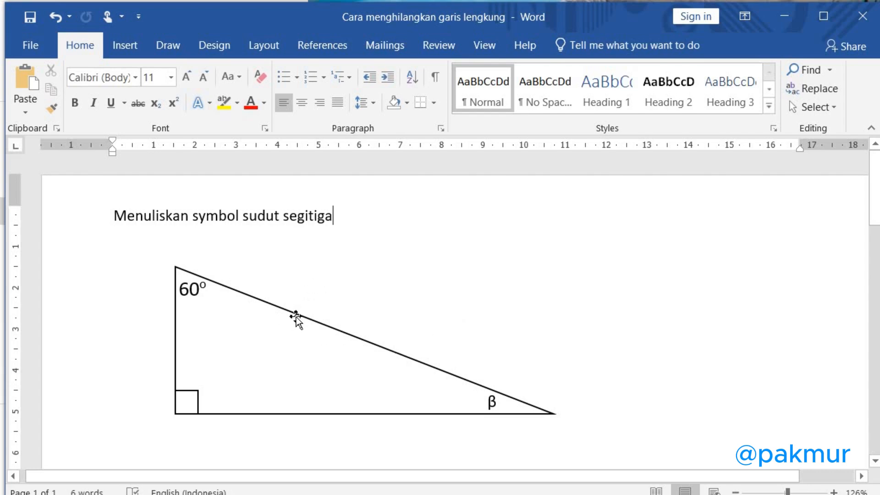
Try moving the triangle on its own away from its angle labels, undo the move and deselect it.
left_click_drag(436, 301, 580, 290)
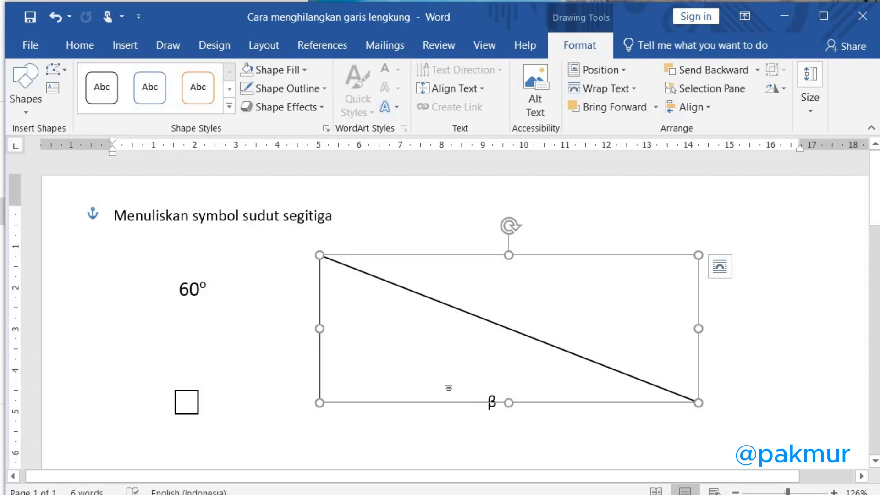
left_click(56, 18)
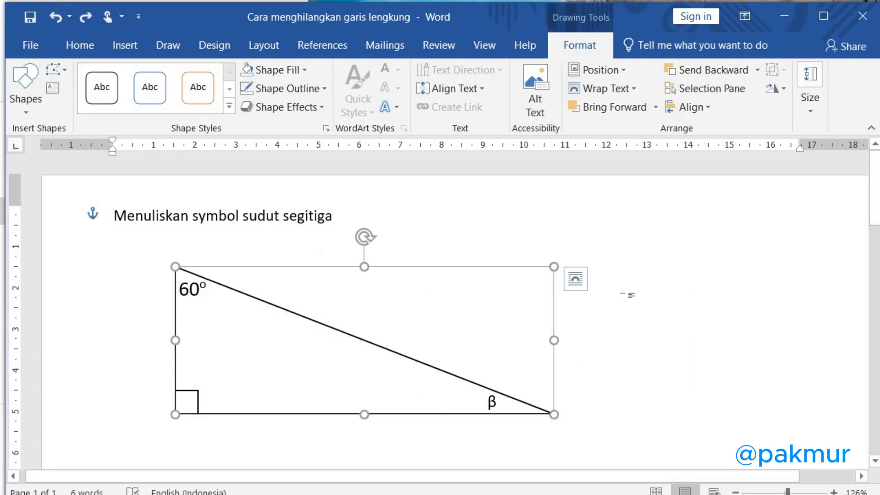
left_click(285, 358)
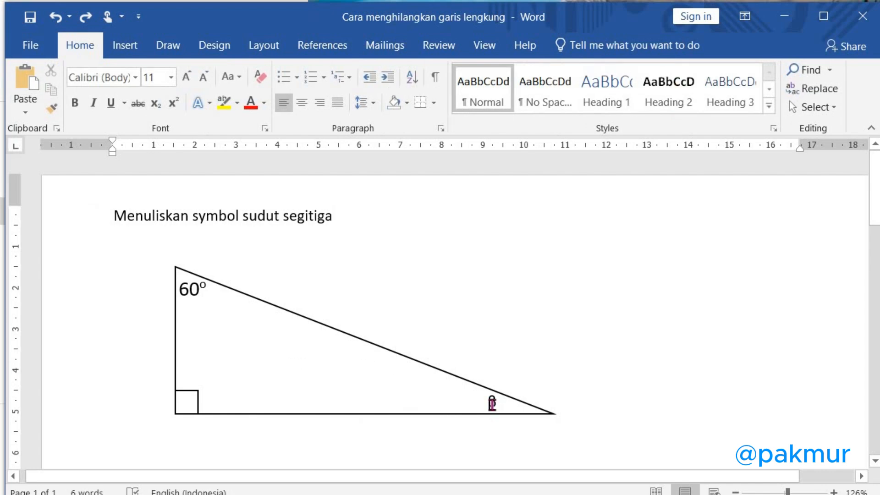
Group the triangle, its right-angle square and the 60º and β text boxes, and move the group slightly up and to the right.
left_click(511, 389)
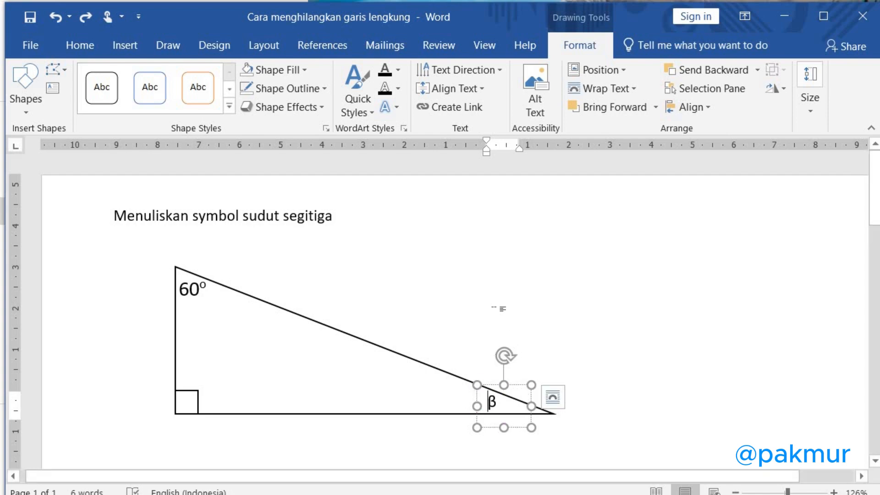
left_click(196, 306, "shift")
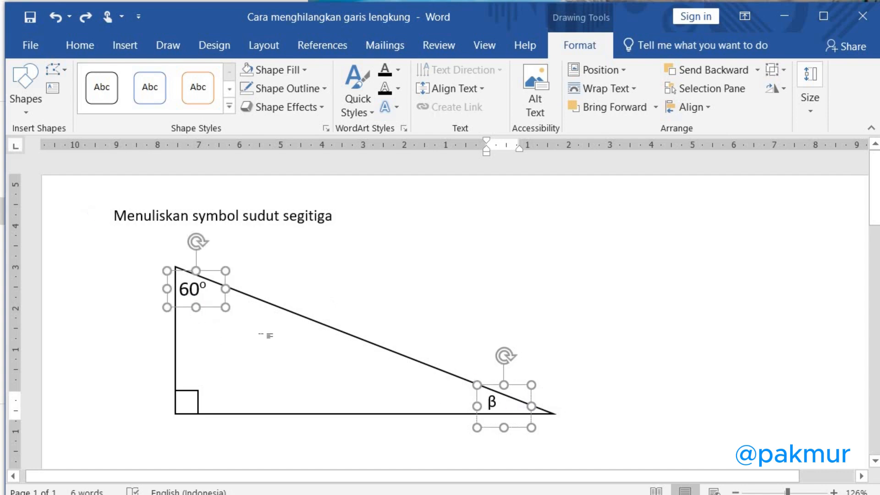
left_click(199, 397, "shift")
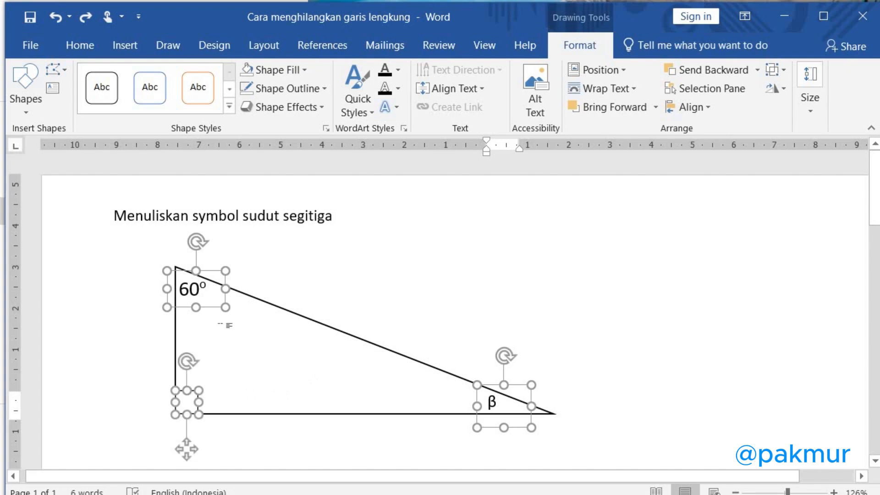
left_click(314, 322, "shift")
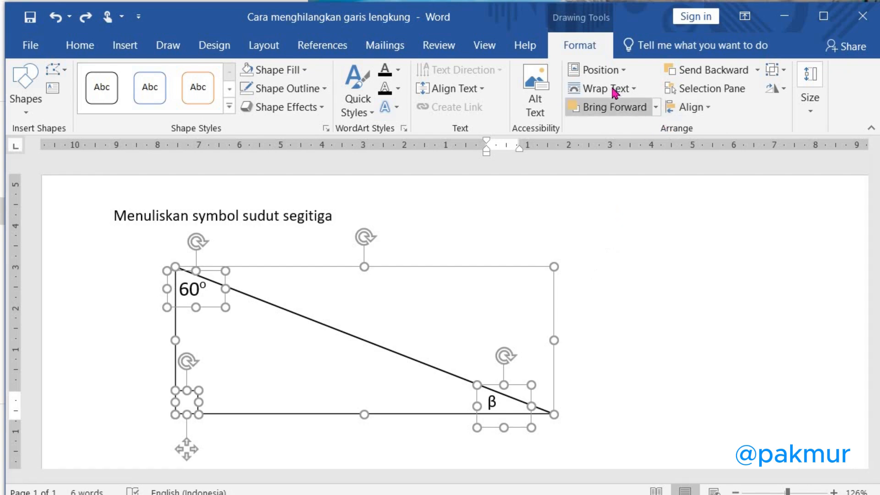
left_click(785, 73)
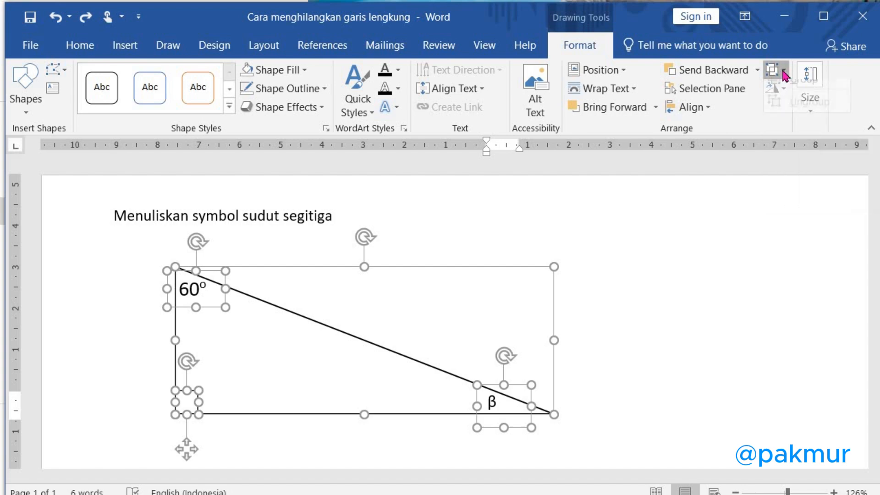
left_click(796, 93)
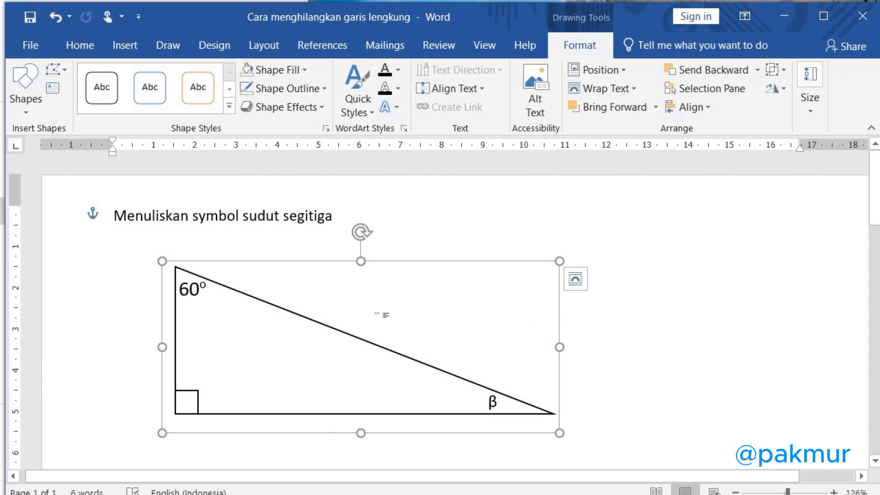
left_click(378, 315)
mouse_move(345, 332)
left_mouse_down()
mouse_move(611, 273)
mouse_move(583, 290)
mouse_move(411, 326)
mouse_move(556, 310)
mouse_move(374, 311)
left_mouse_up()
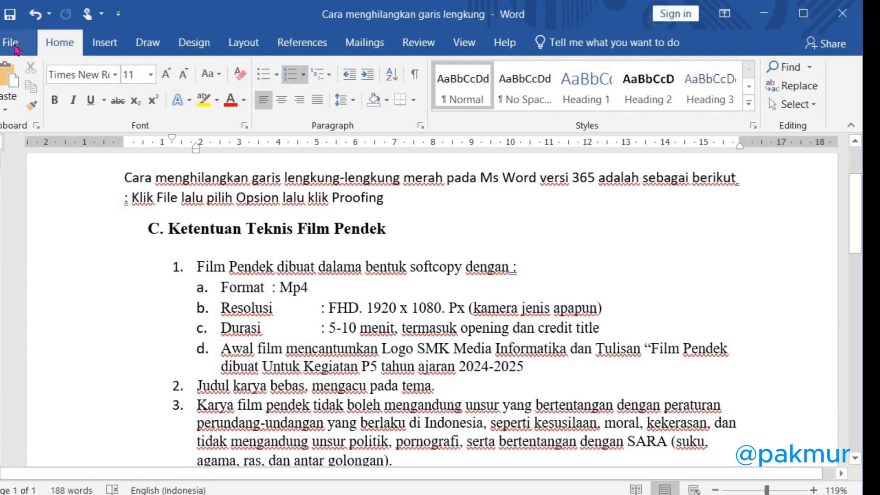
Turn off Check spelling as you type in the Proofing options and apply the change.
left_click(11, 42)
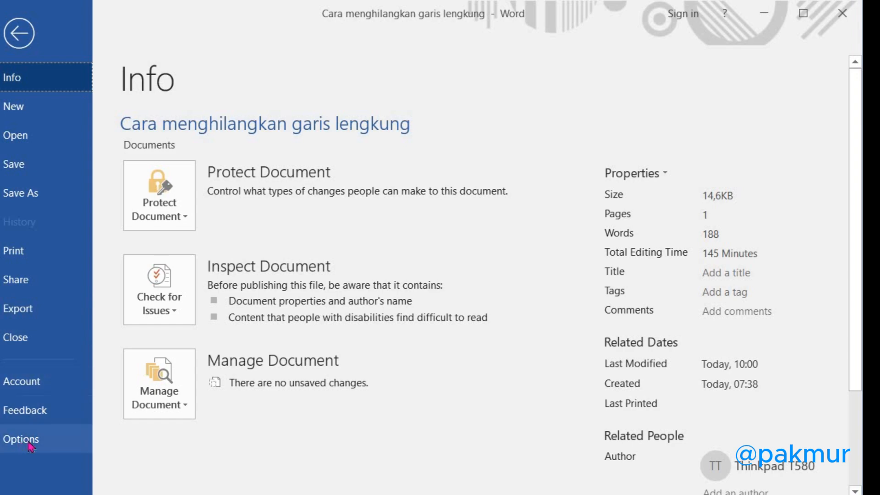
left_click(20, 439)
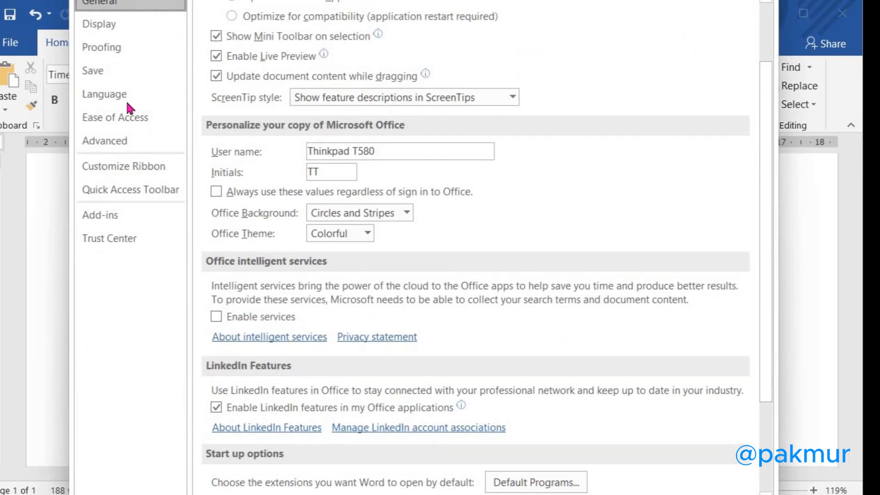
left_click(123, 54)
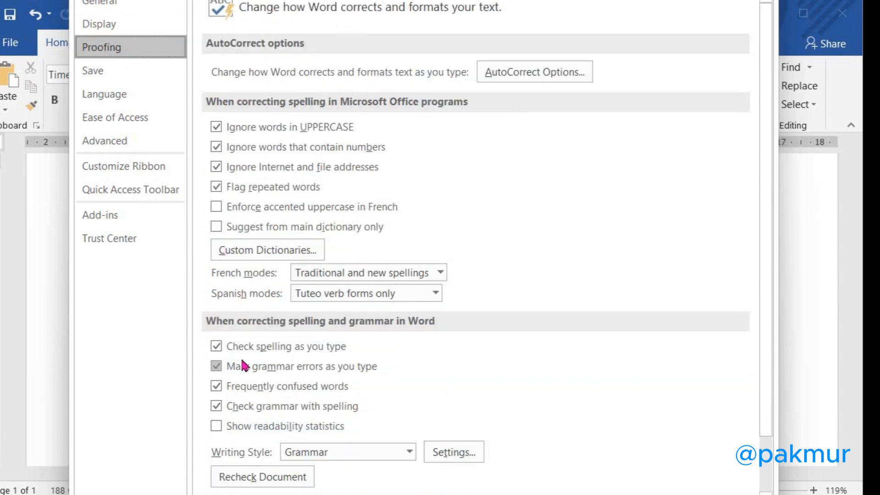
left_click(217, 347)
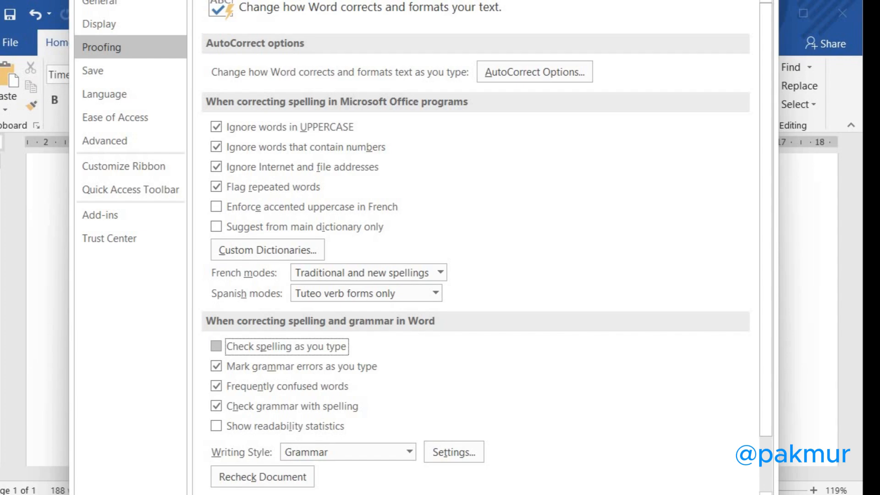
left_click(664, 494)
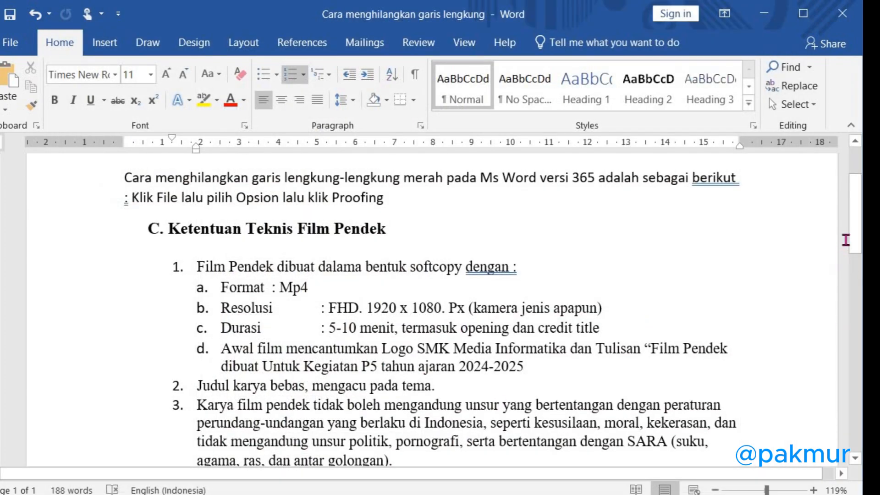
Check the rest of the document for red spelling underlines and place the cursor in the empty paragraph below item 7.
left_click_drag(856, 227, 856, 240)
scroll(848, 328, "down", 5)
scroll(825, 297, "up", 4)
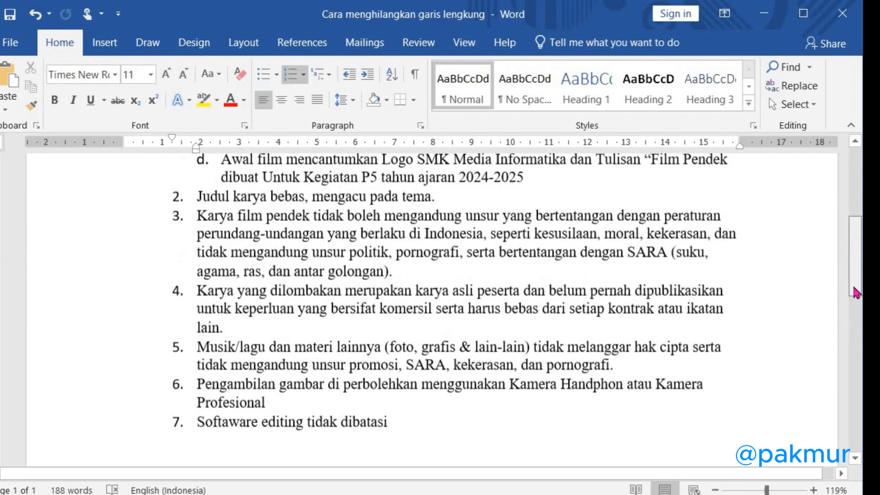
scroll(241, 401, "down", 3)
left_click(242, 400)
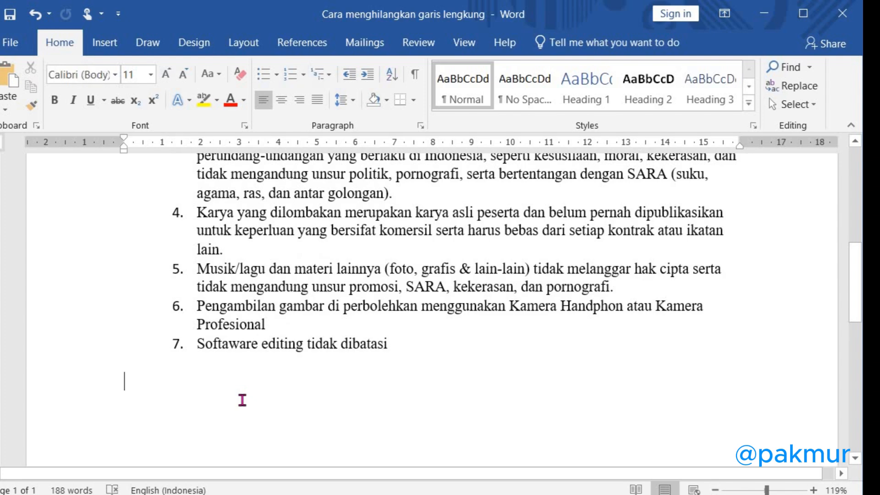
Enter the sentence "Membuat ketikan lagi maka tidak ada lagi garis lengkung merahnya." in the empty paragraph below item 7.
type("mem")
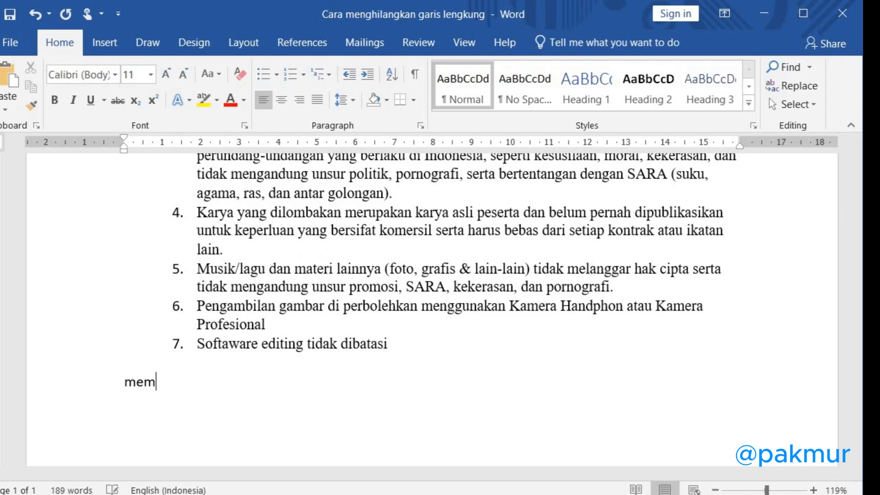
type("buat ke")
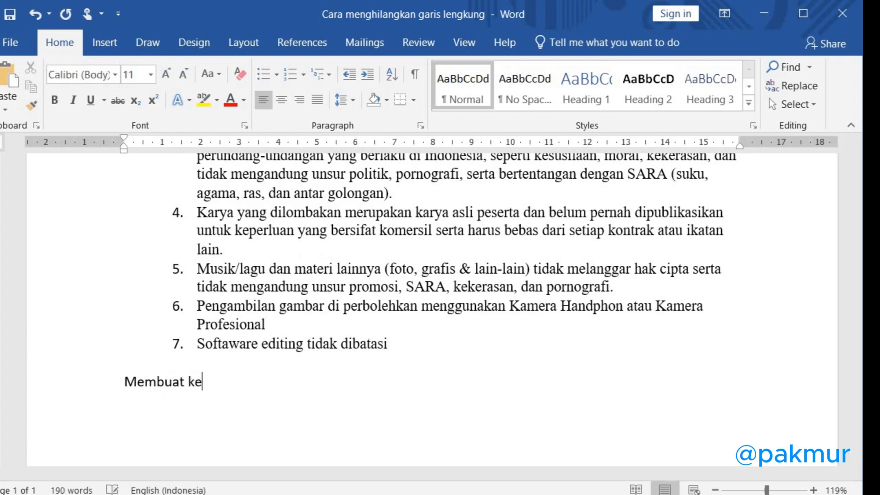
type("tikan lagi maka ")
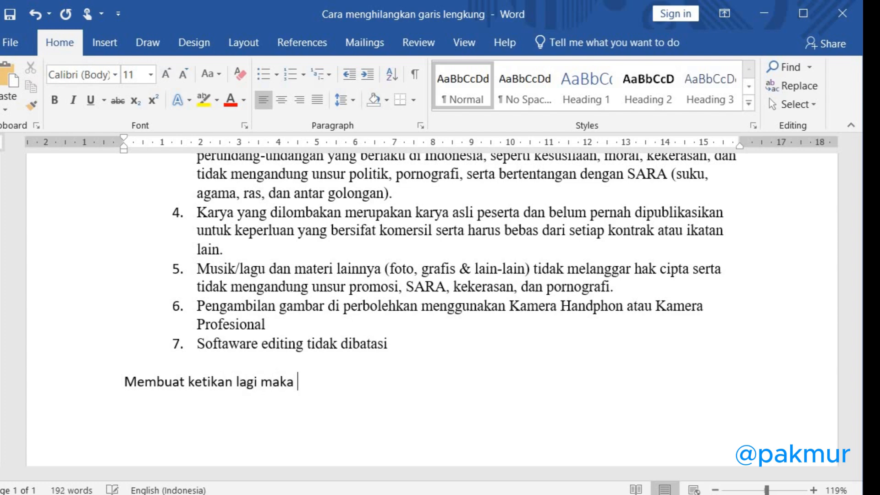
type("tidak ada lagi")
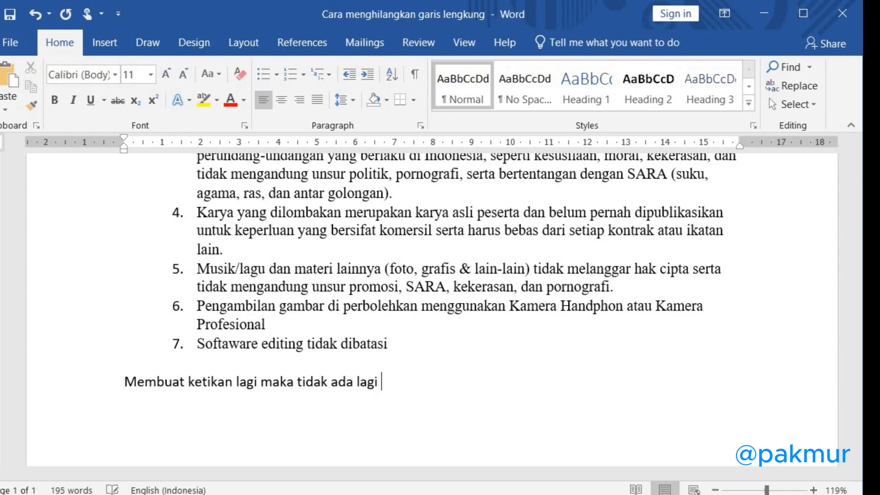
type("  garis lengku")
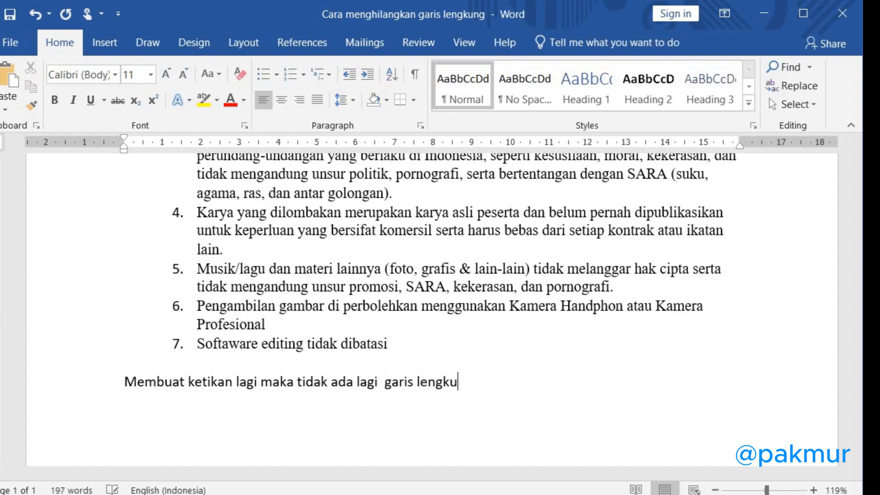
type("ng merahnya")
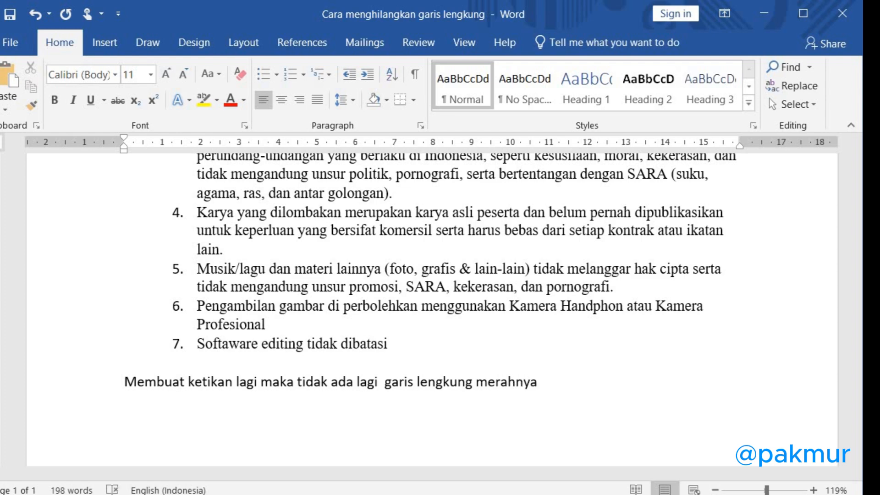
type(".")
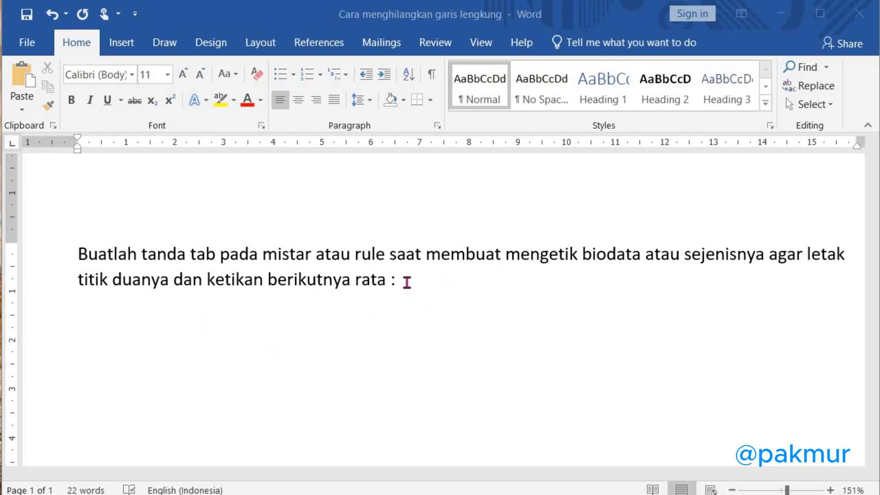
Start a new paragraph below the biodata instruction and set left tab stops at 1 cm, 5 cm and about 5.25 cm.
left_click(415, 285)
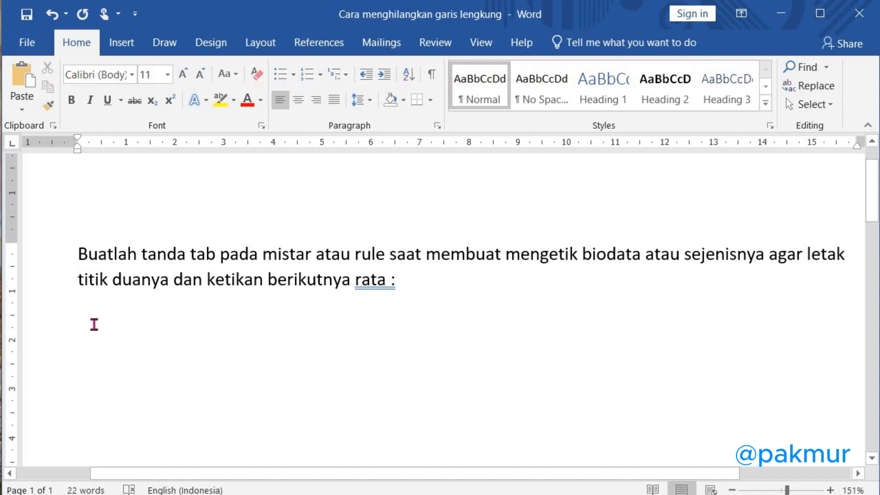
left_click(127, 145)
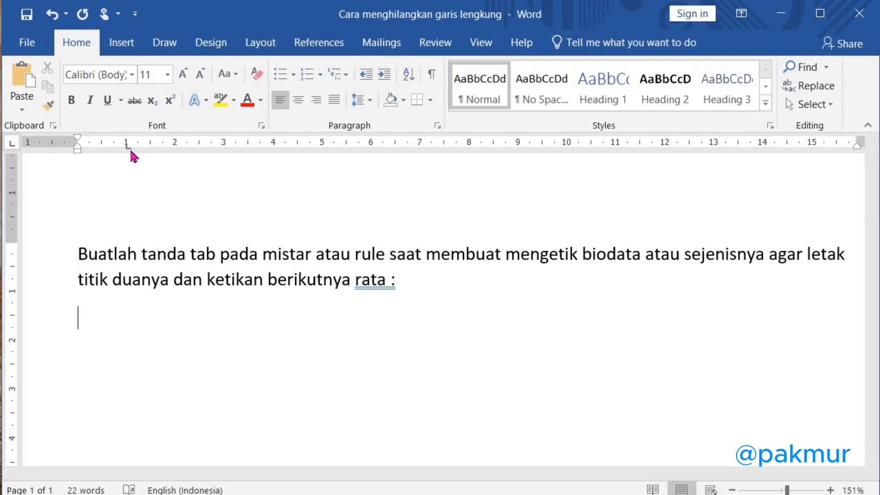
left_click(323, 145)
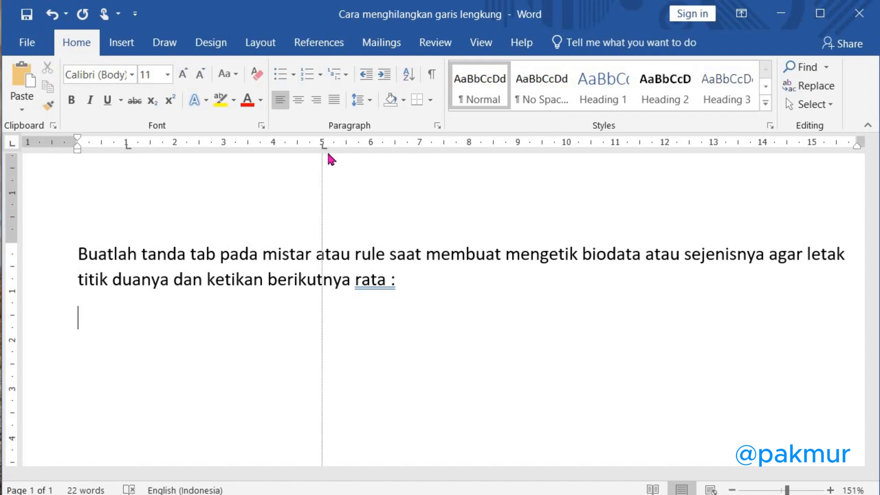
left_click(336, 145)
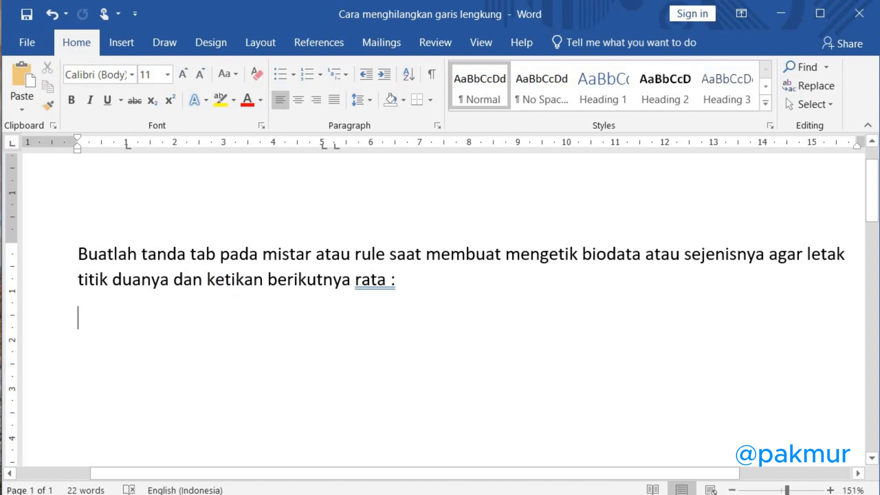
Write the Nama row with its label at the 1 cm tab stop, a colon at 5 cm, and a sample name ending in "dst.".
key("Tab")
left_click(128, 147)
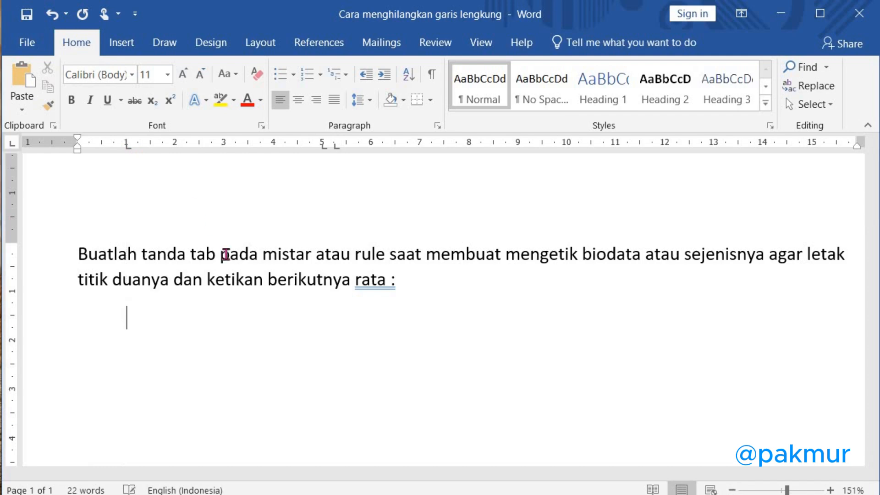
type("Nama")
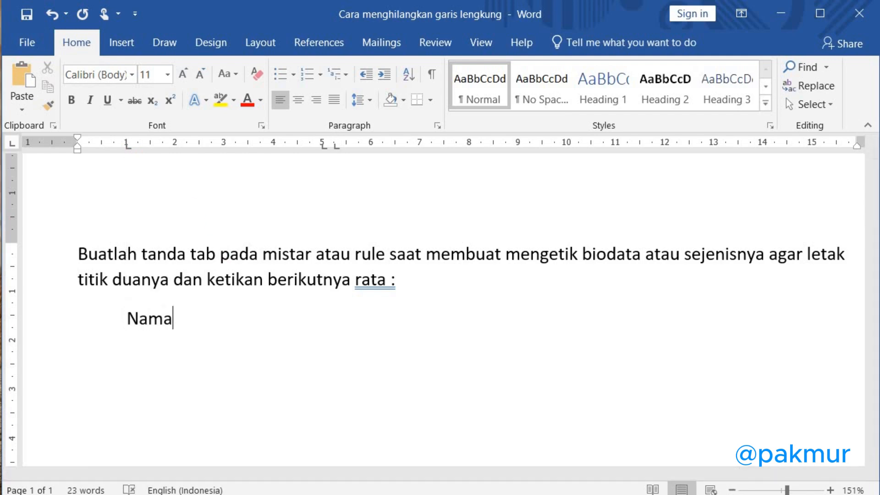
key("Tab")
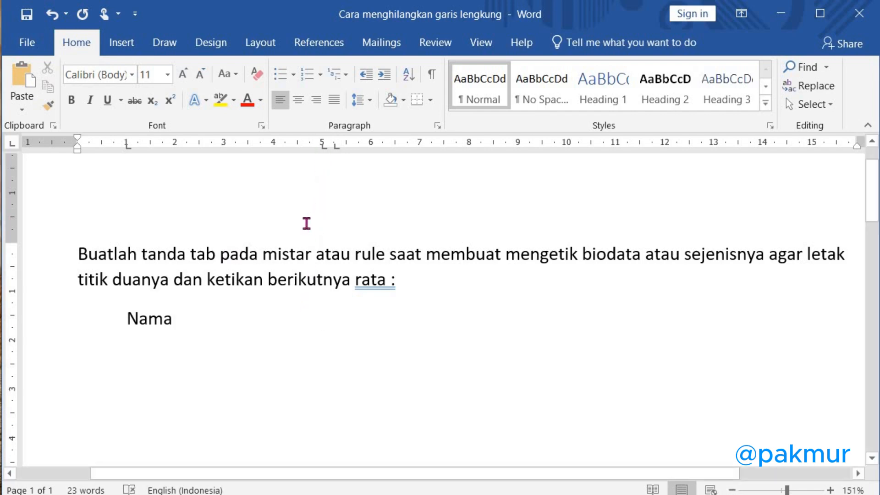
type(": ")
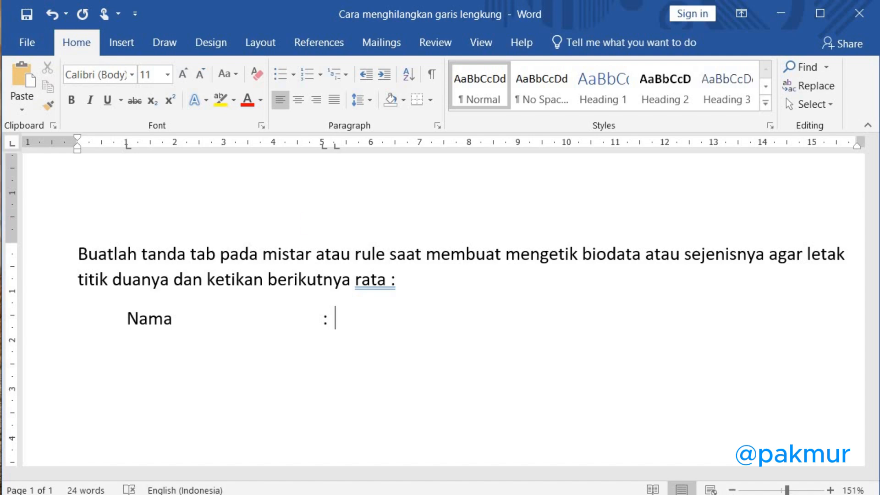
type("Joni dst")
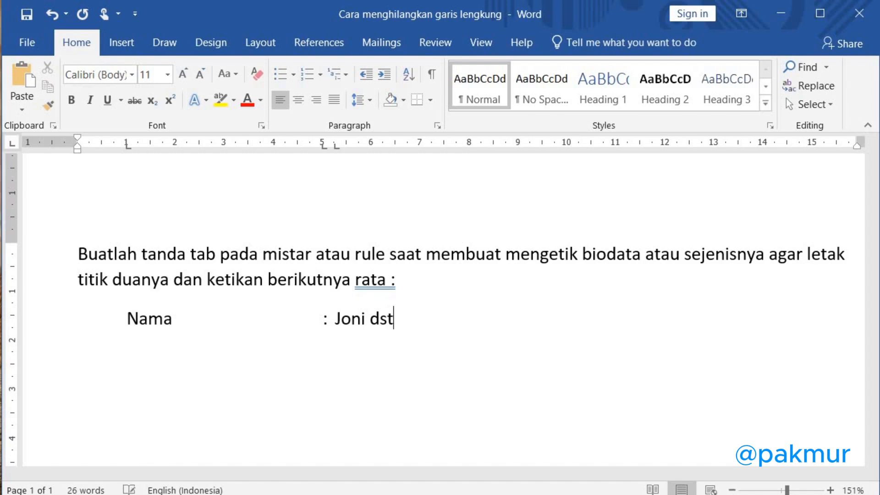
type(".")
Add an Alamat row below Nama using the same tab stops, with a colon and filler text for the address.
key("Return")
key("BackSpace")
key("Tab")
type("Alamat")
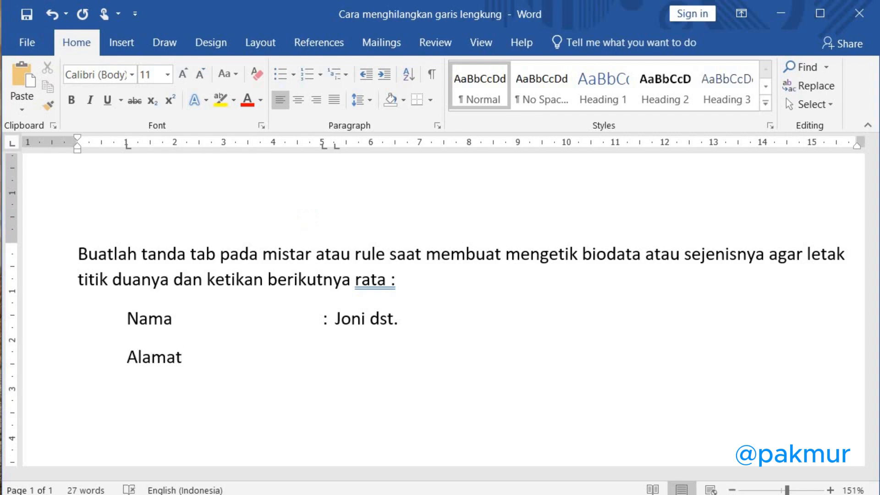
key("Tab")
type(": KJJKJLLJL jlk")
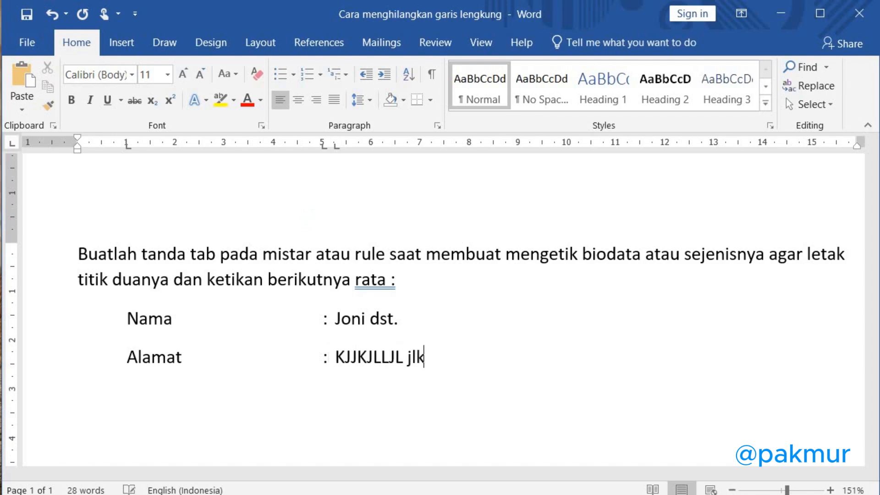
type("jl jl jl jljlk jj jlj l")
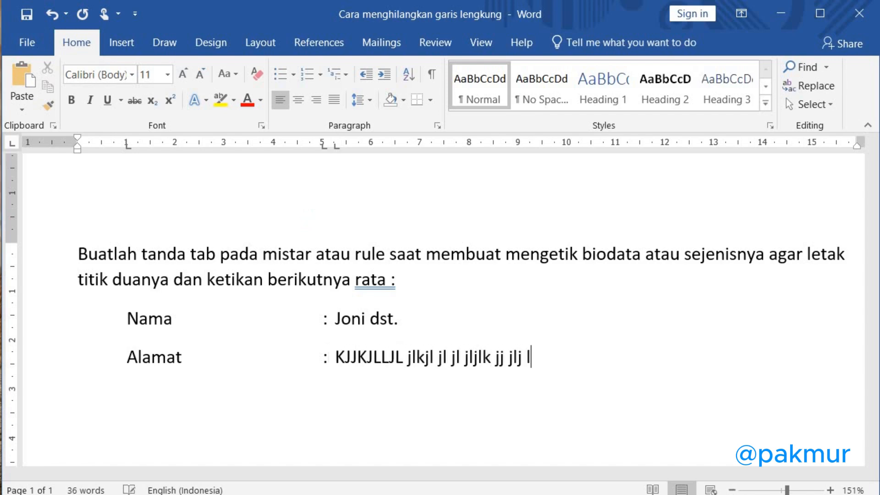
Add a Tempat Tanggal Lahir row below Alamat using the same tab stops, with a colon and filler text.
key("Return")
key("BackSpace")
key("Tab")
type("Tempa")
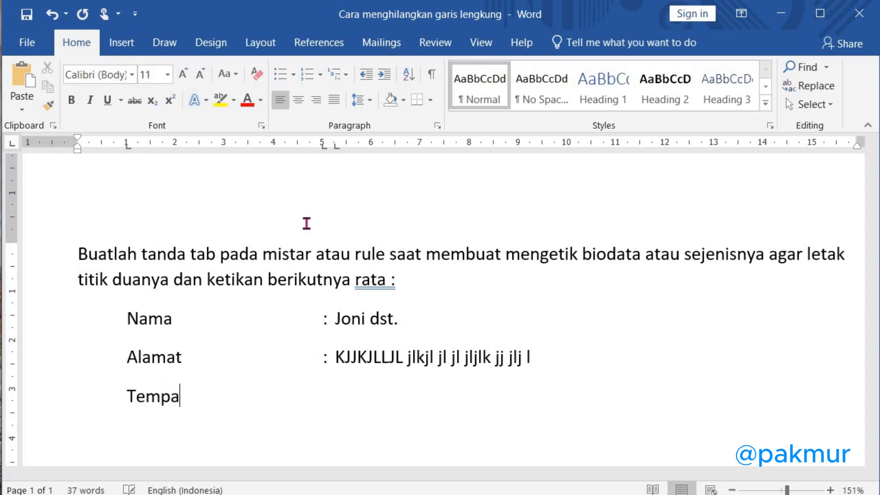
type("t Tangga")
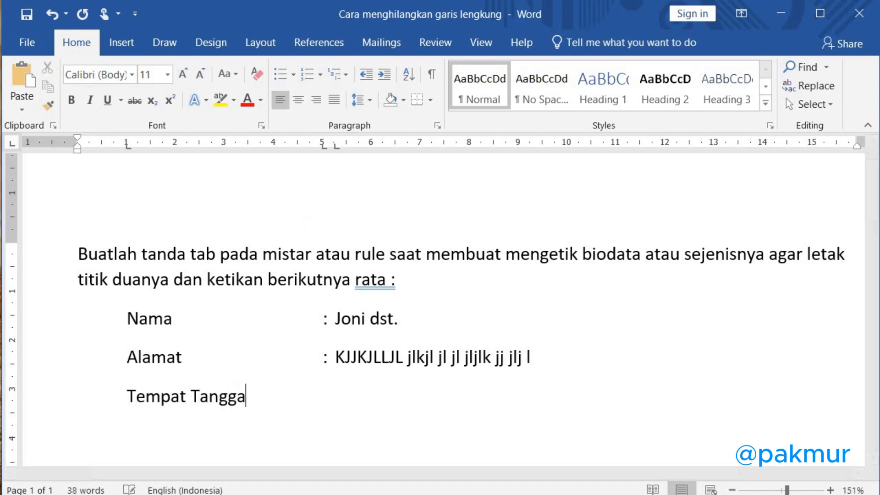
type("l Lahir")
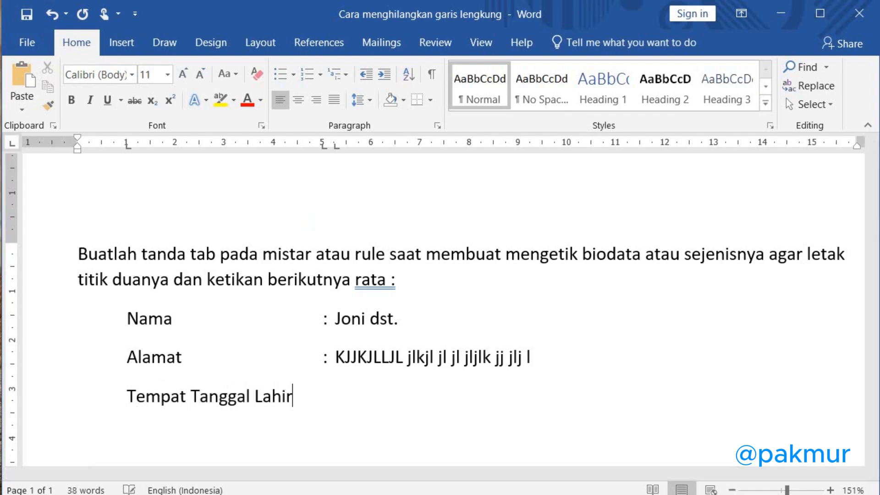
key("Tab")
type(": Jaaj kjajka khak h")
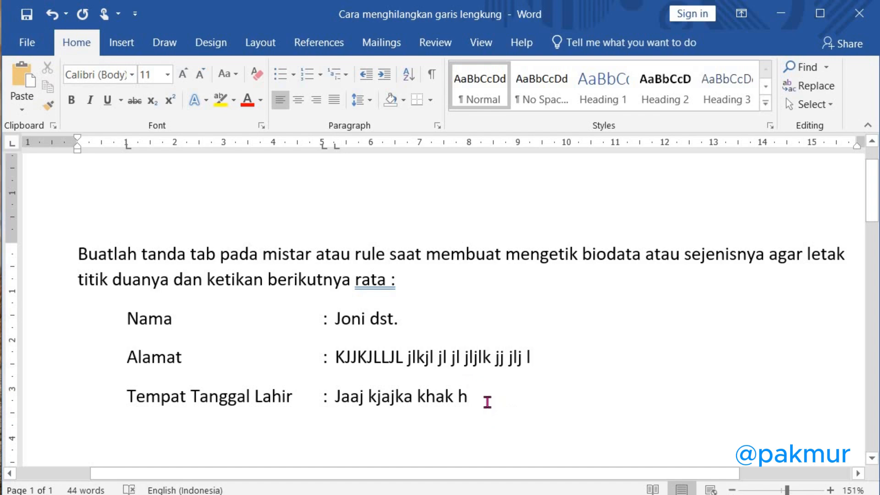
key("BackSpace")
scroll(479, 411, "down", 2)
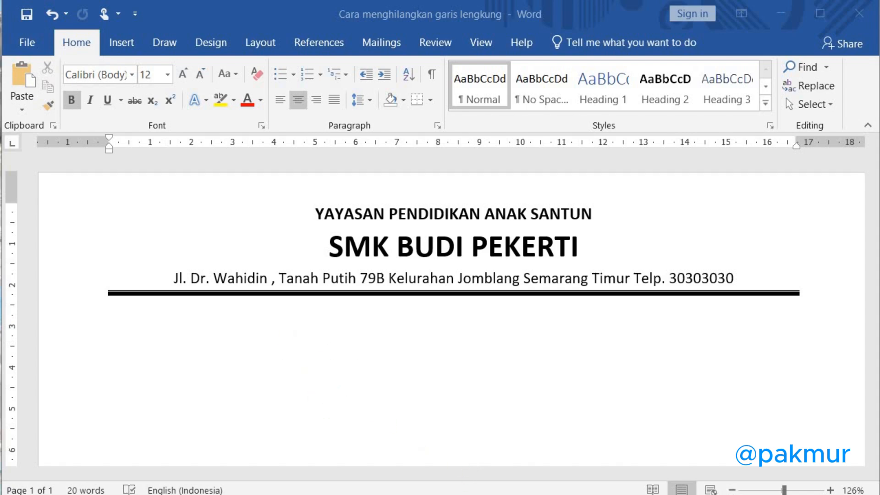
Switch to File Explorer and insert the GARUDA image from the pictures folder into the SMK BUDI PEKERTI letterhead document.
left_click(455, 492)
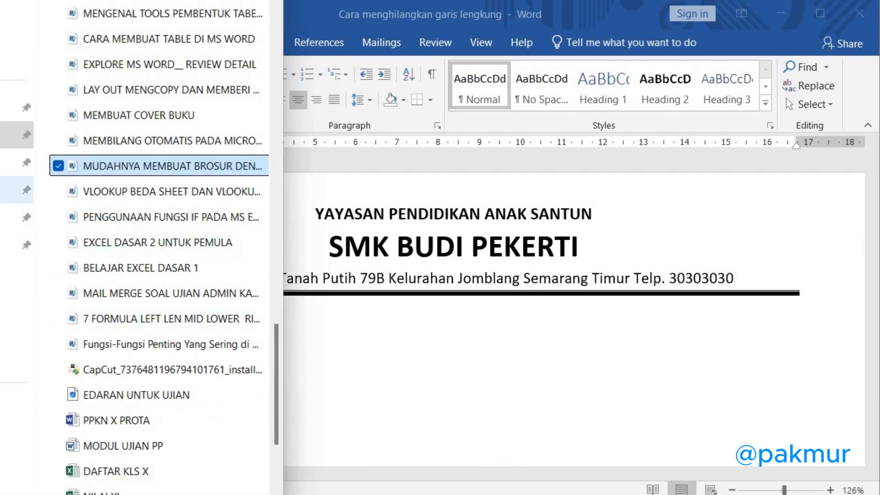
left_click(18, 190)
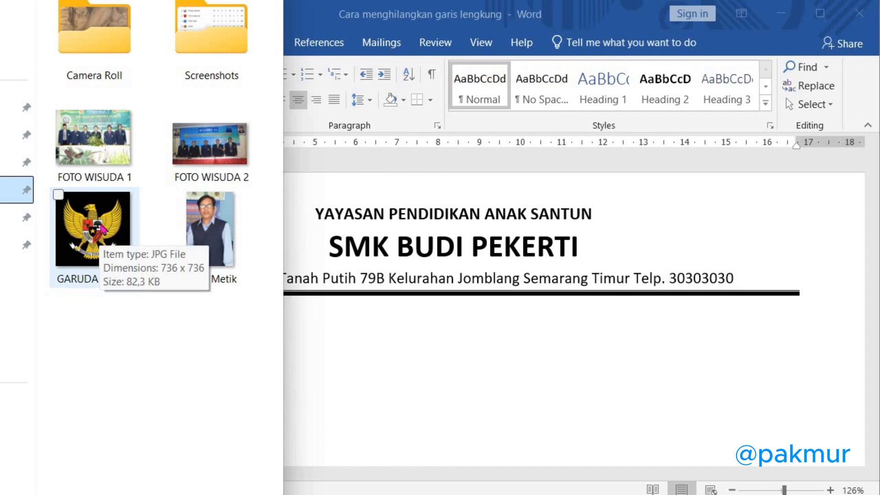
left_click_drag(90, 228, 383, 334)
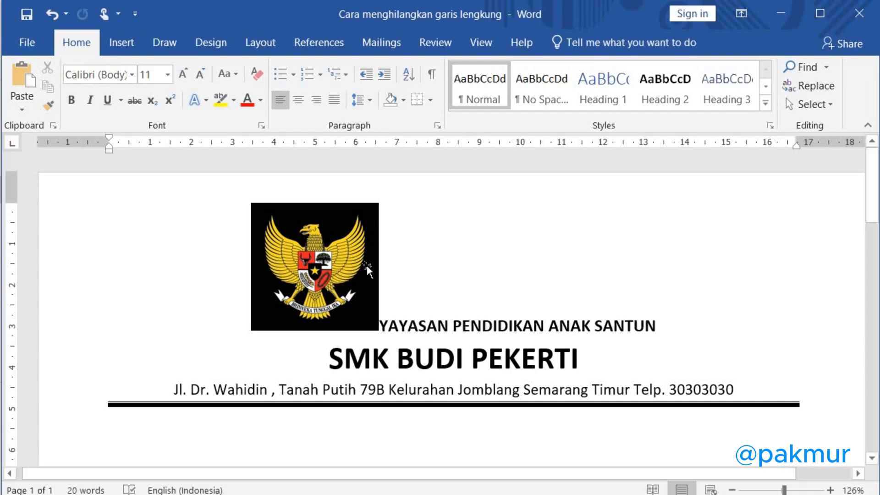
Set the Garuda picture's text wrapping to In Front of Text.
left_click(343, 257)
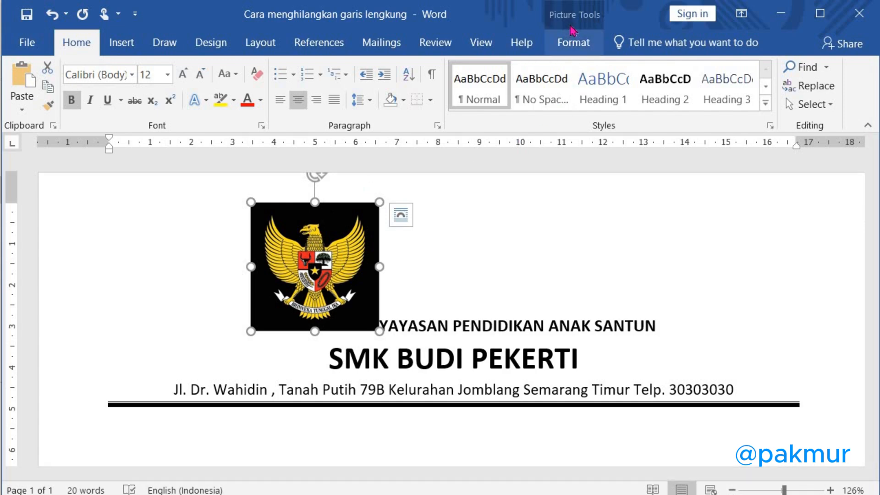
left_click(582, 43)
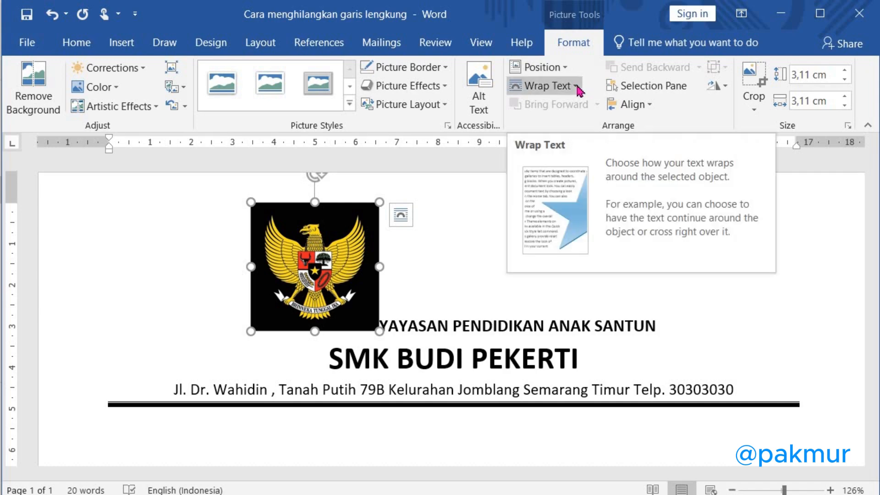
left_click(576, 87)
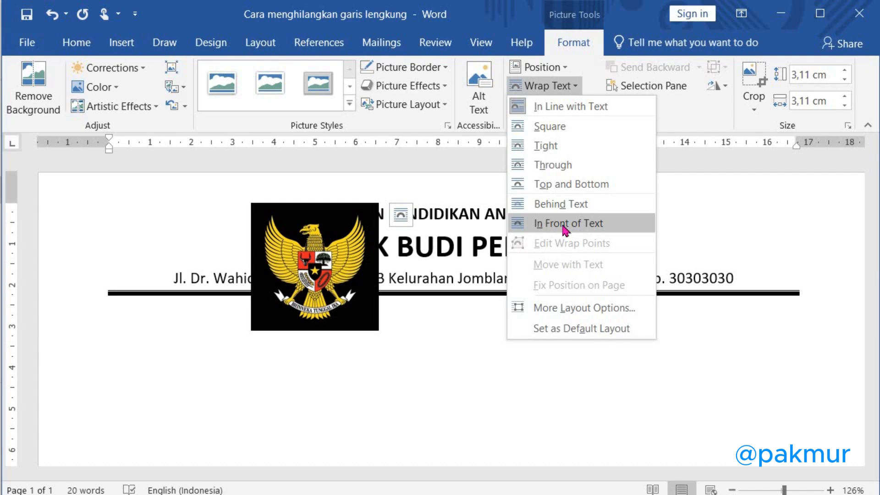
left_click(565, 225)
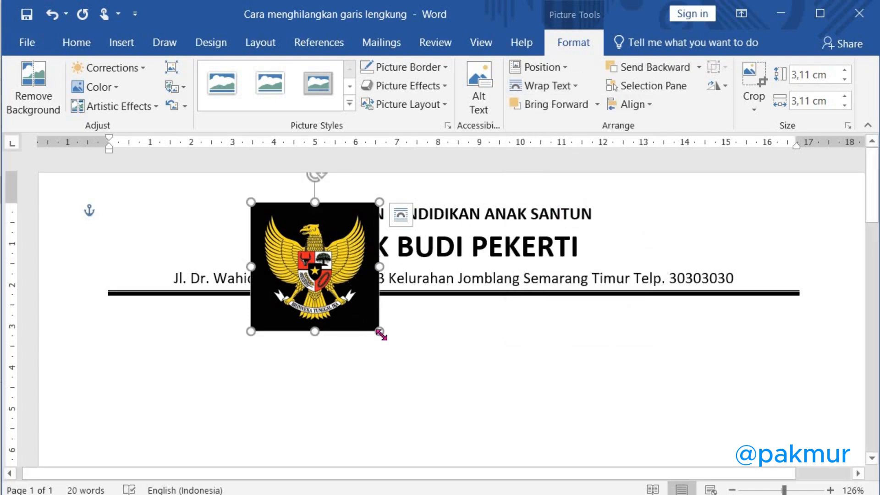
Shrink the Garuda logo to about 1.79 cm square, move it to the left of the letterhead text, and deselect it.
left_click_drag(380, 332, 331, 283)
left_click_drag(287, 249, 120, 254)
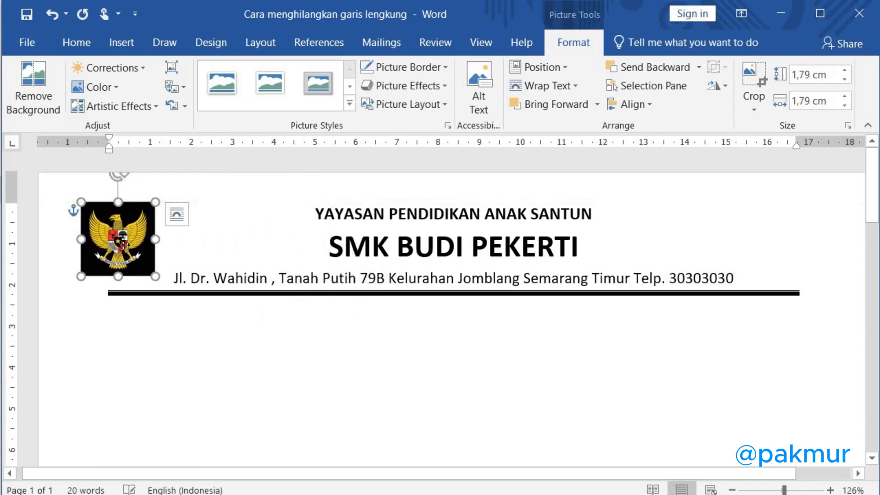
left_click(298, 383)
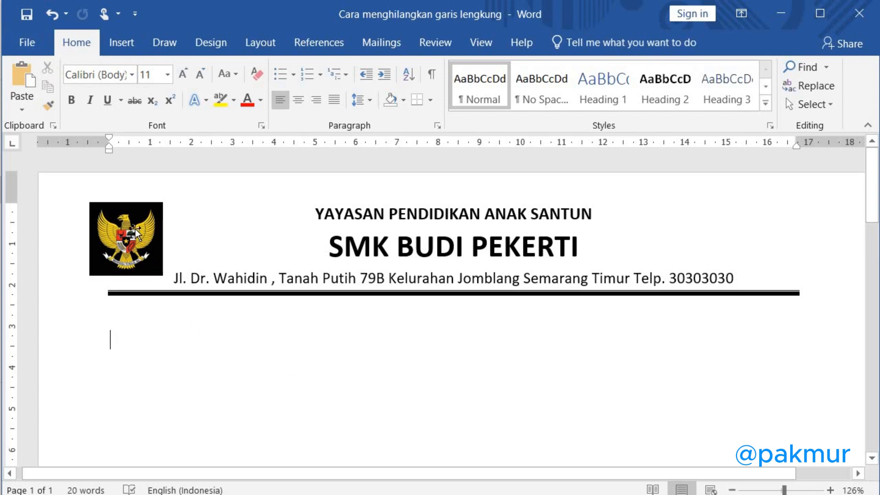
Remove the Garuda logo from beside the letterhead text.
left_click(135, 230)
right_click(134, 233)
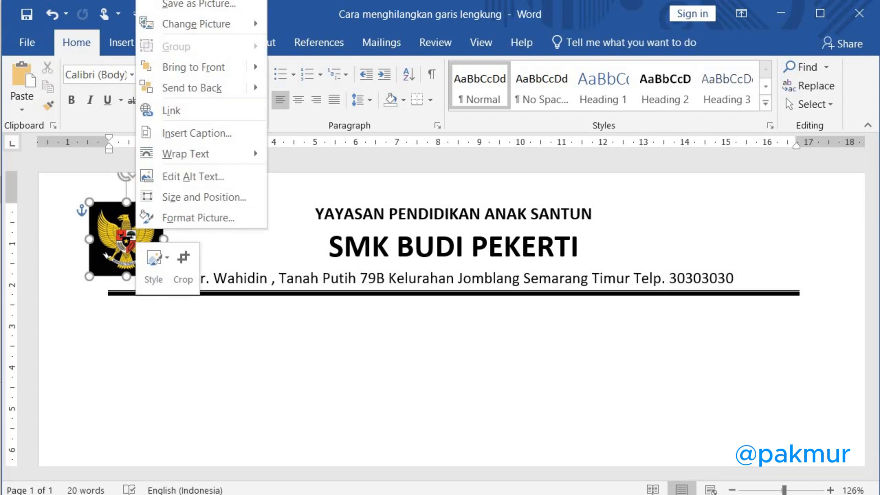
left_click(171, 1)
left_click(214, 327)
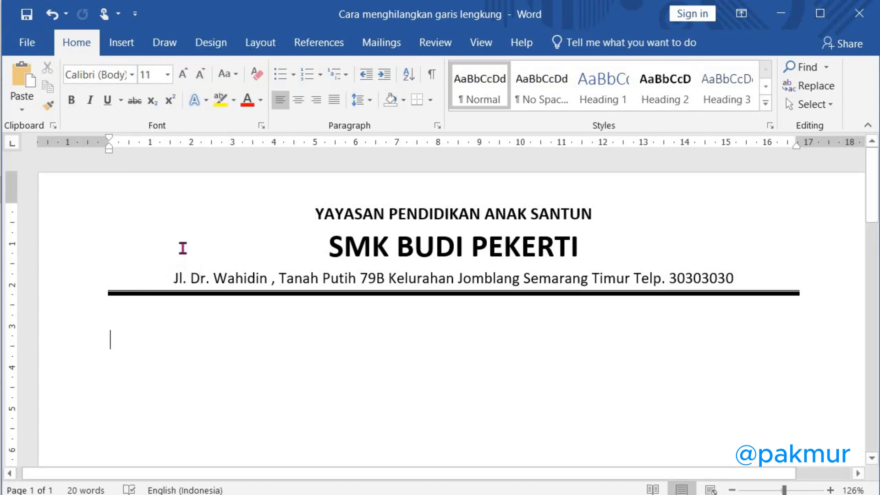
Draw a rectangle about 1.5 cm wide and 1.9 cm high beside the letterhead text, on its left.
left_click(130, 46)
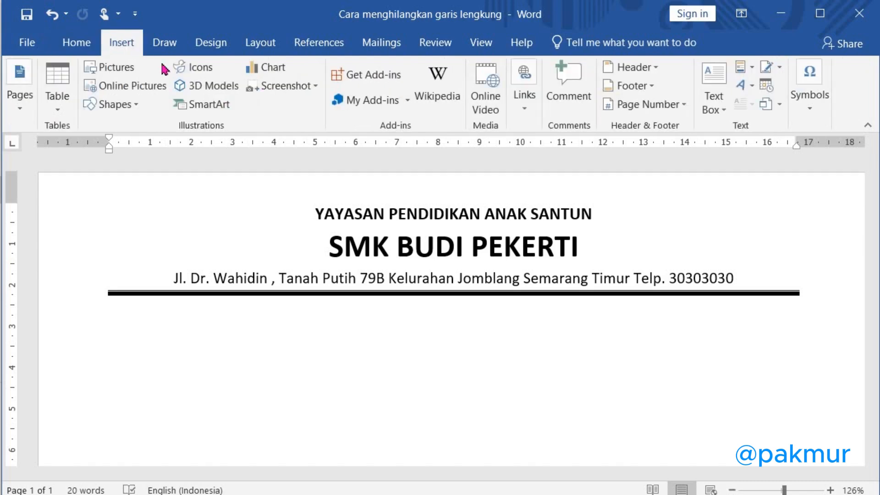
left_click(141, 110)
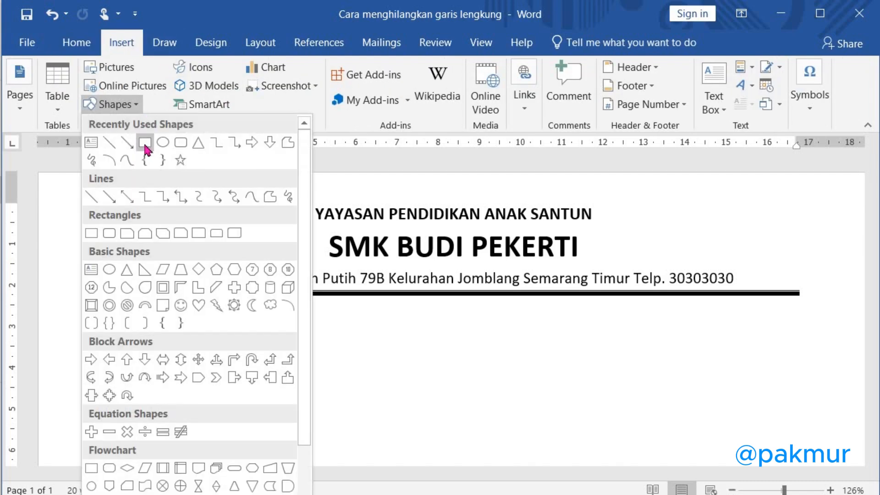
left_click(145, 146)
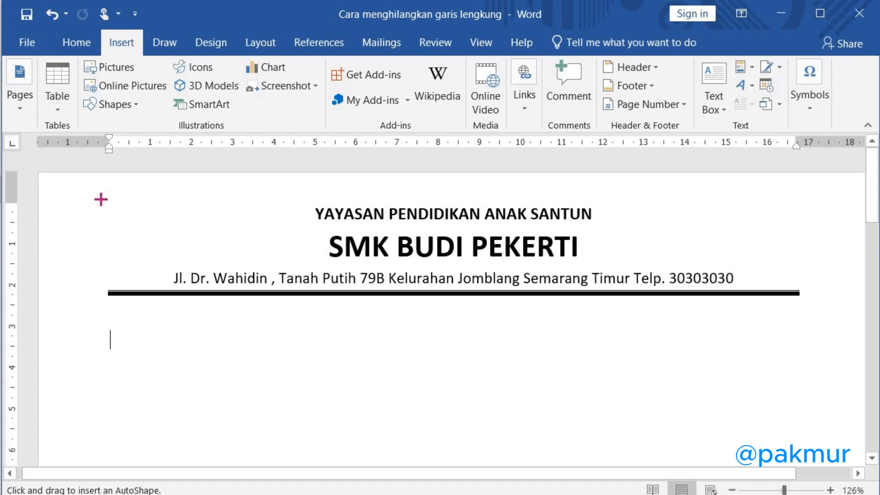
mouse_move(101, 199)
left_mouse_down()
mouse_move(108, 232)
mouse_move(164, 278)
left_mouse_up()
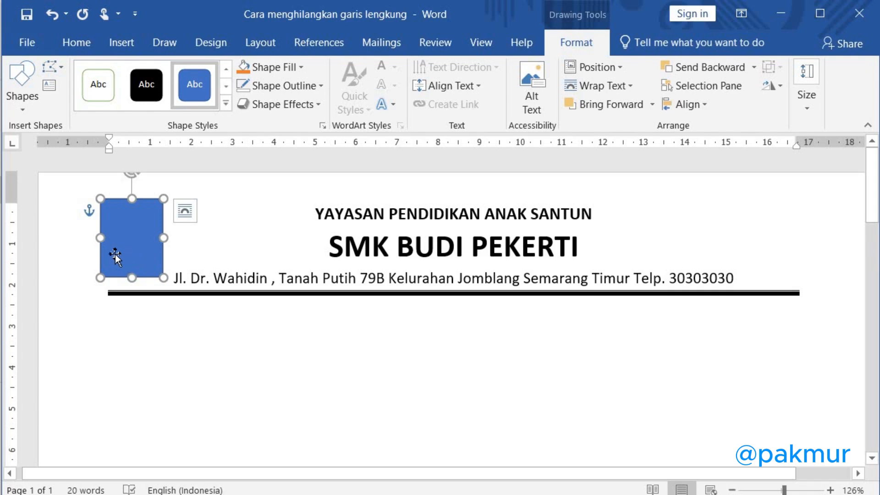
Fill the rectangle with the GARUDA HITAM picture from the Pictures folder and deselect it.
left_click(302, 68)
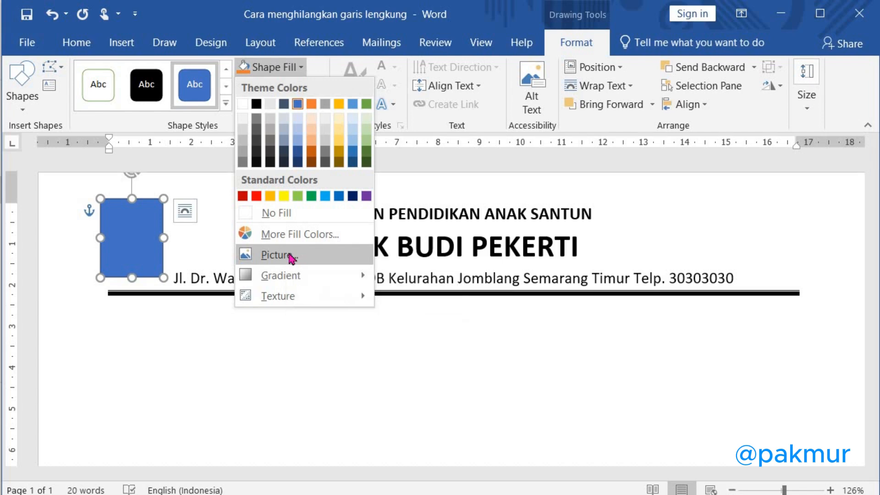
left_click(287, 255)
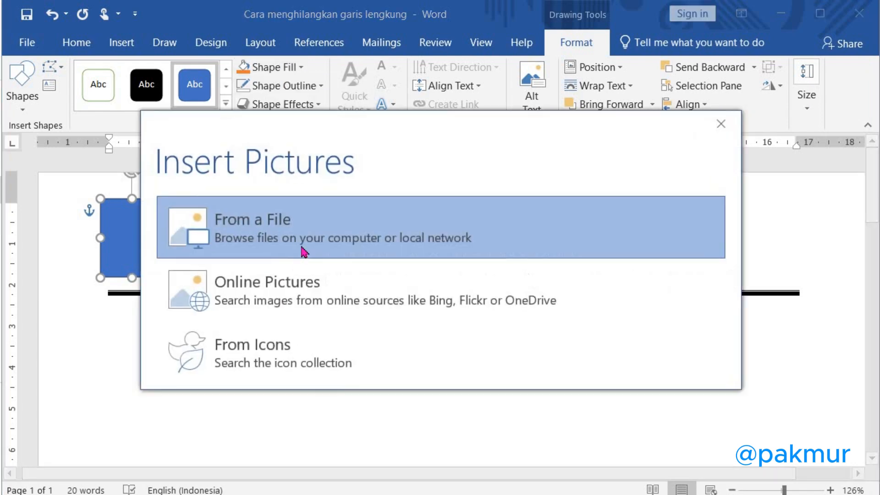
left_click(239, 236)
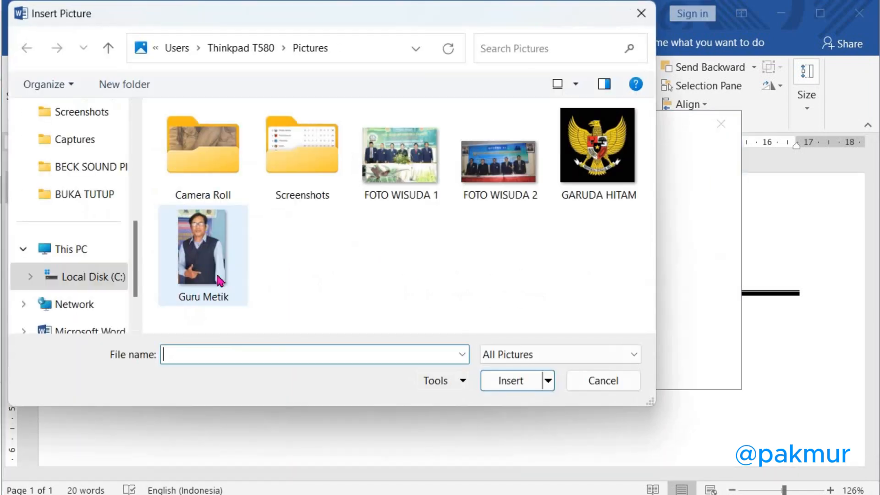
left_click(591, 158)
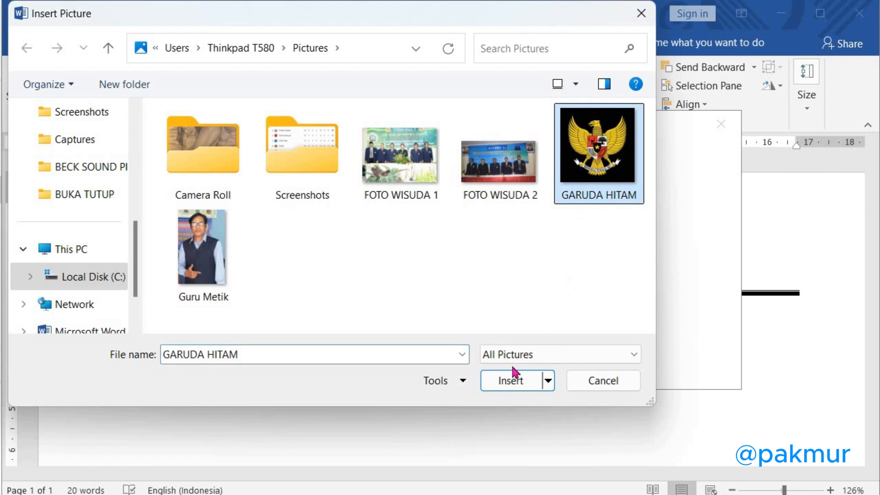
left_click(508, 379)
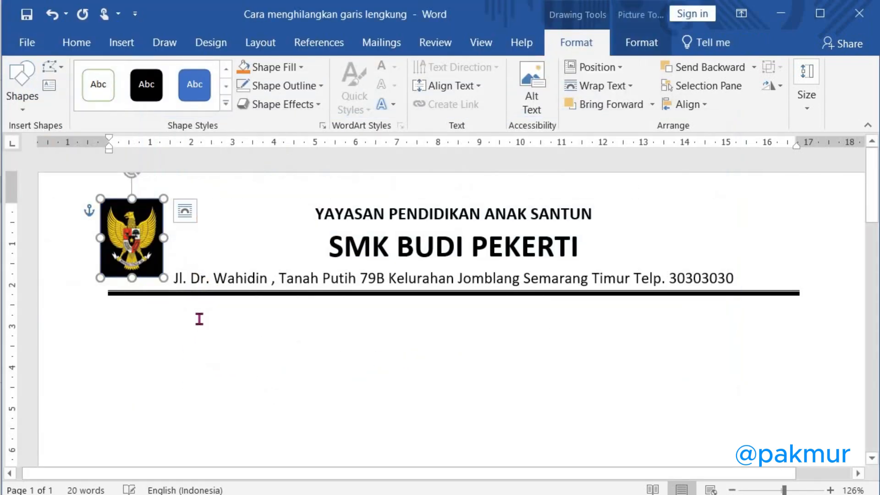
left_click(263, 285)
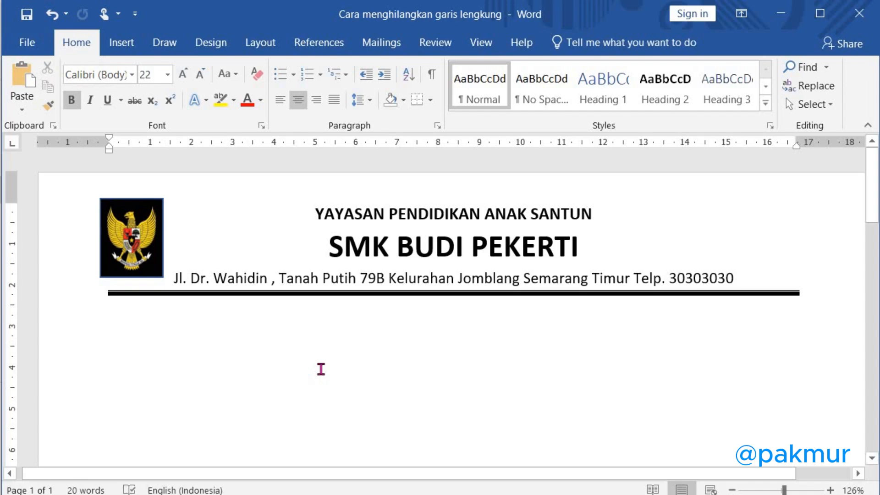
left_click(131, 232)
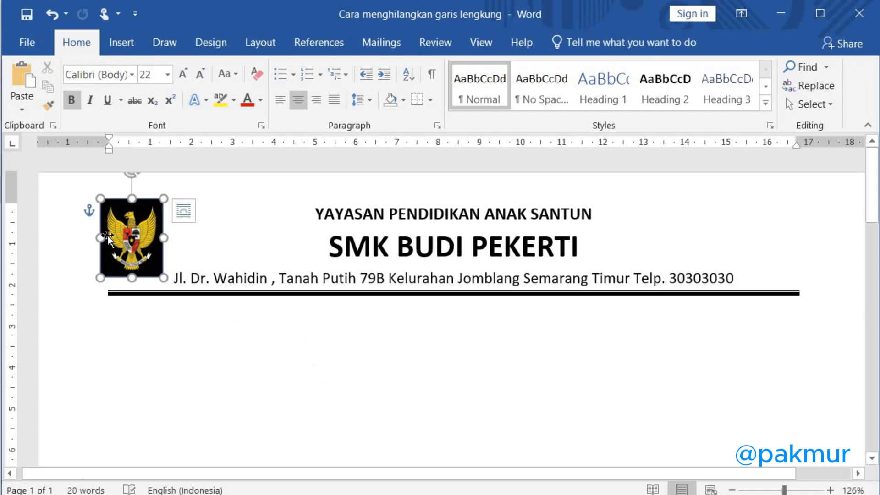
left_click_drag(97, 240, 136, 233)
left_click(283, 306)
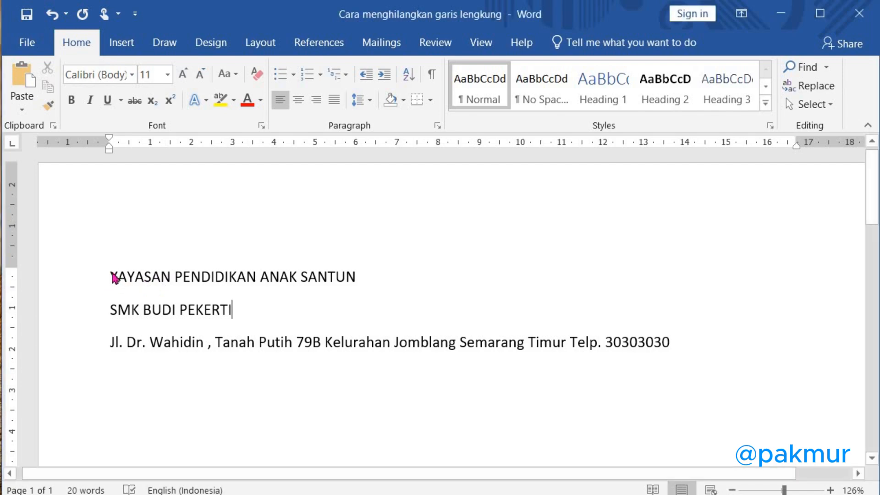
double_click(115, 277)
left_click(120, 277)
key("Left")
left_click(363, 278)
left_click(103, 309)
left_click(111, 343)
left_click(672, 343)
Reduce the page's top margin and center the three unformatted letterhead lines.
left_click_drag(17, 264, 25, 189)
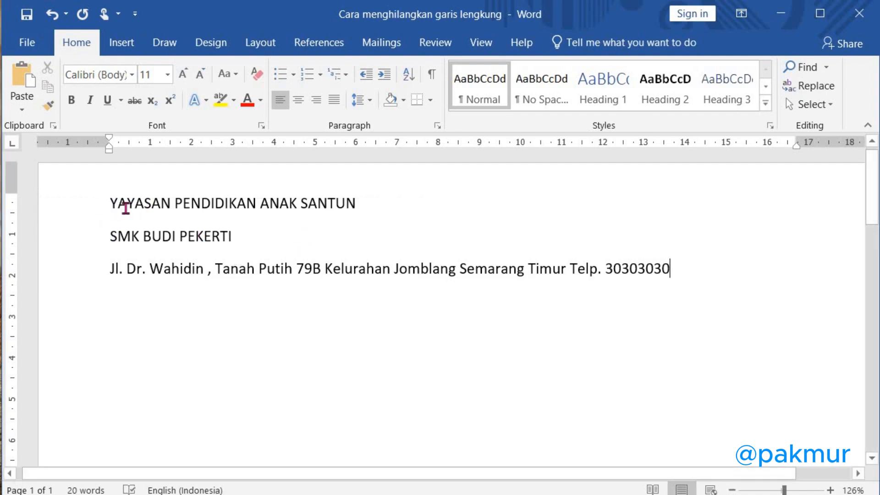
left_click_drag(113, 203, 669, 271)
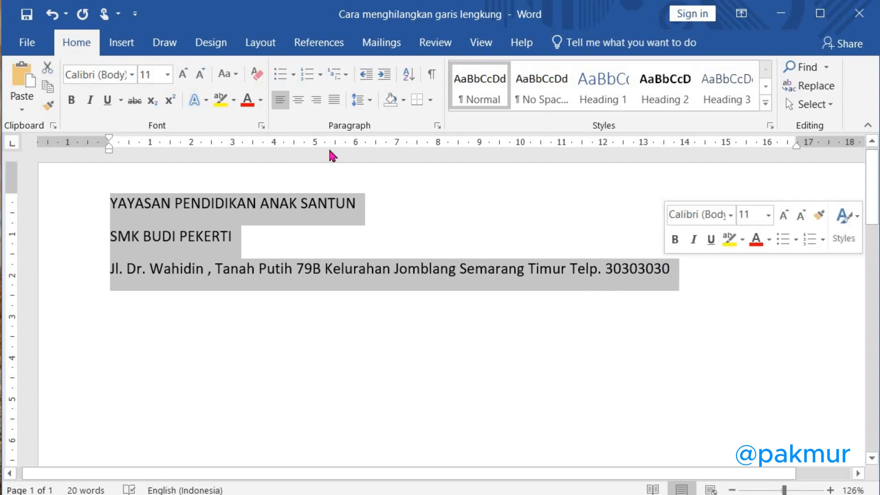
left_click(299, 101)
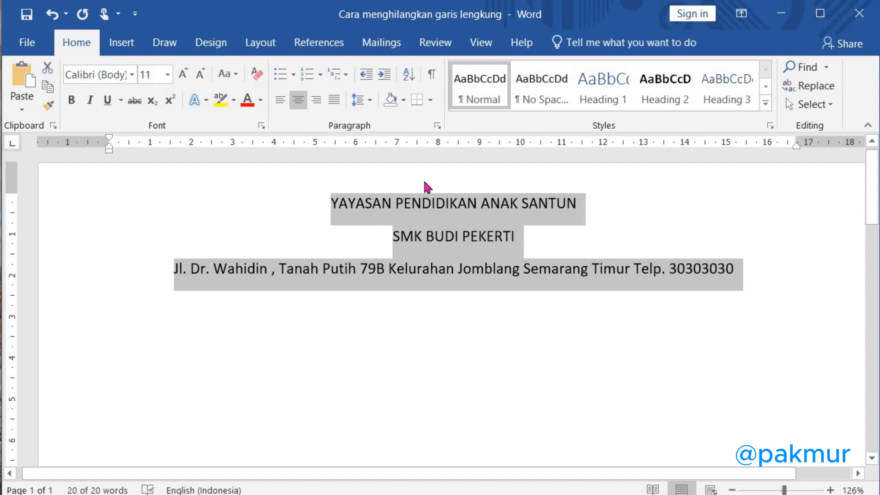
Remove the space after paragraph from the three letterhead lines and deselect them.
left_click(370, 103)
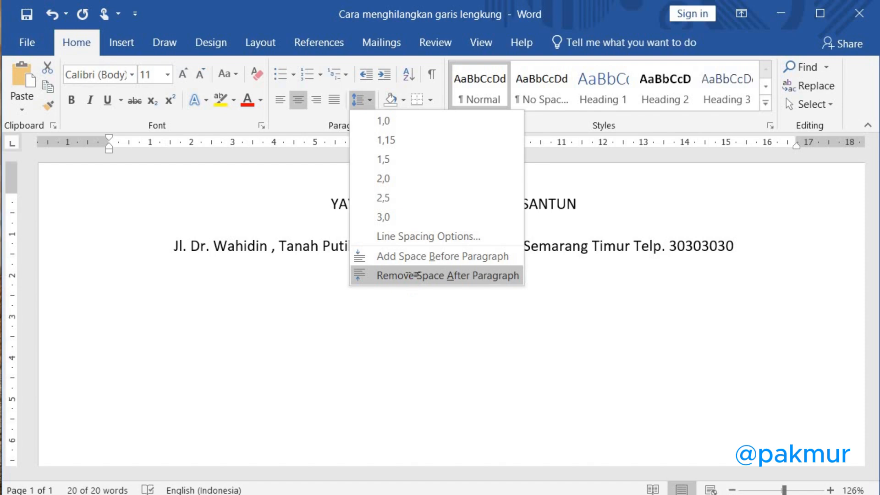
left_click(415, 275)
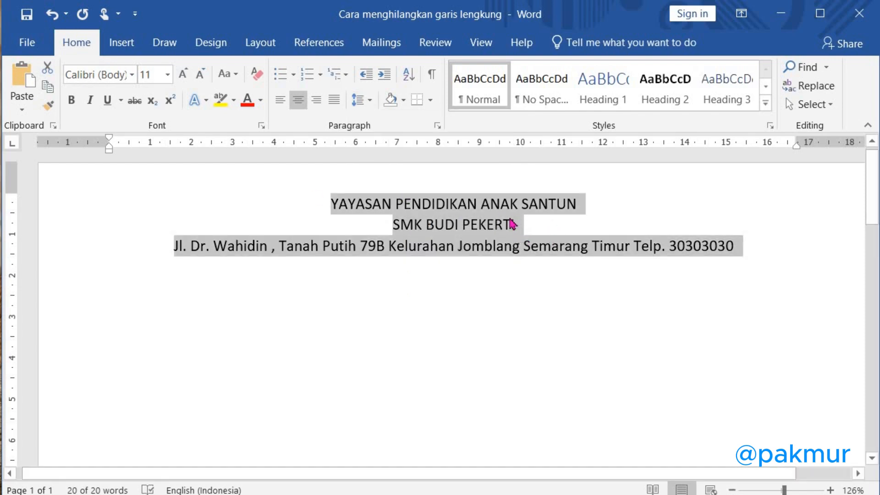
left_click(441, 203)
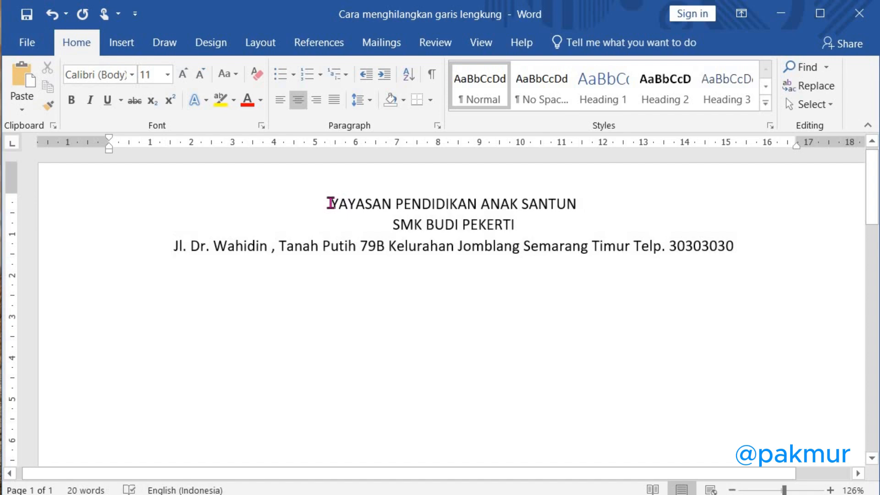
Set the YAYASAN PENDIDIKAN ANAK SANTUN line to 12 pt bold.
left_click_drag(330, 202, 578, 207)
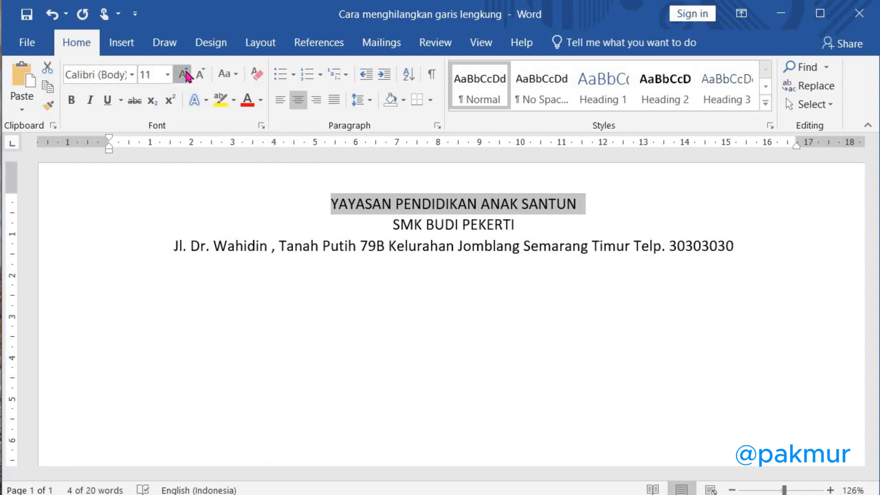
left_click(184, 74)
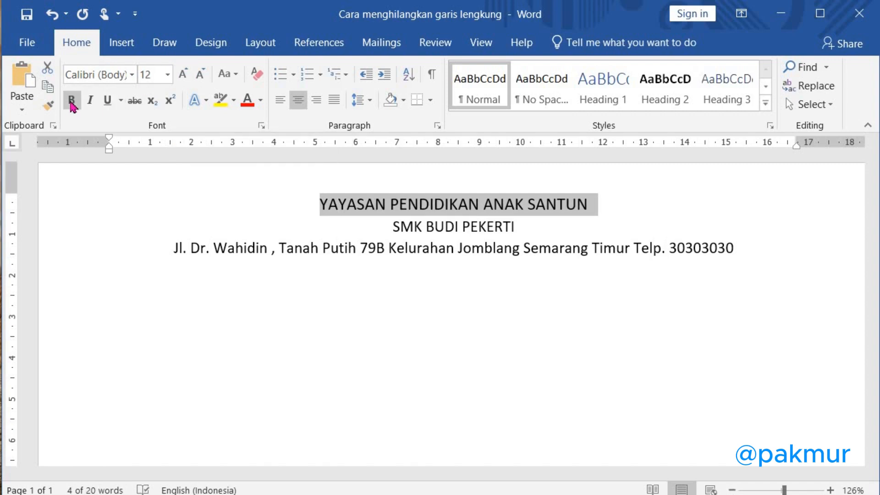
left_click(71, 102)
Enlarge the SMK BUDI PEKERTI line to 22 pt, make it bold, and deselect it.
left_click_drag(393, 226, 522, 227)
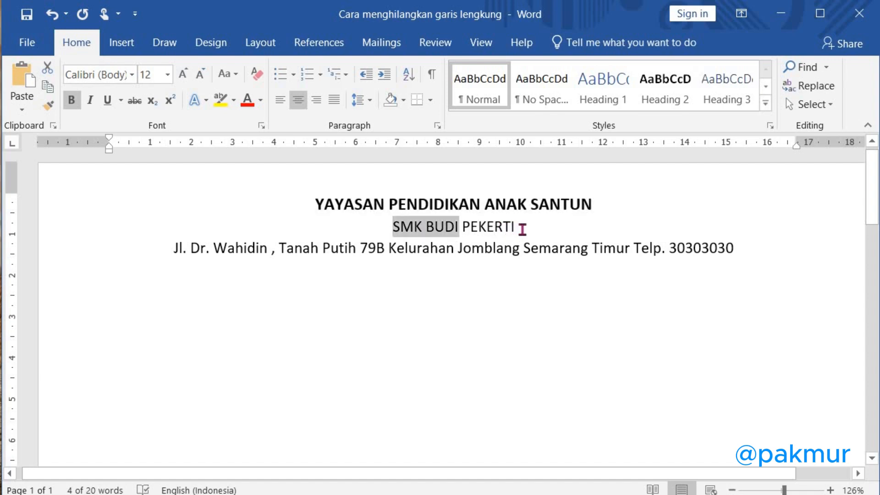
left_click(184, 74)
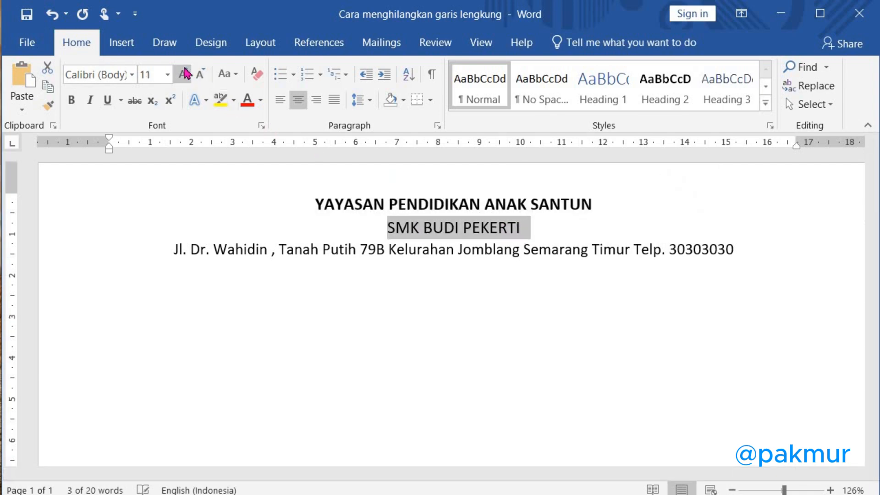
left_click(185, 75)
left_click(185, 74)
left_click(184, 74)
left_click(185, 74)
left_click(185, 75)
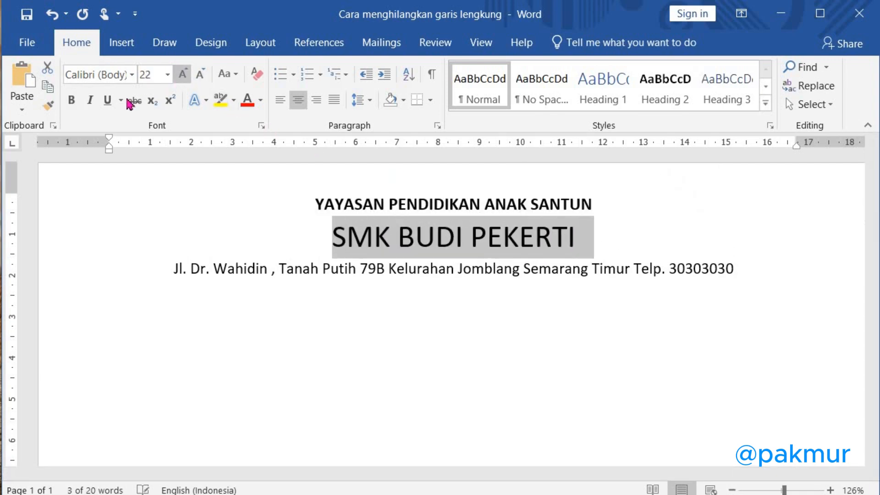
left_click(71, 100)
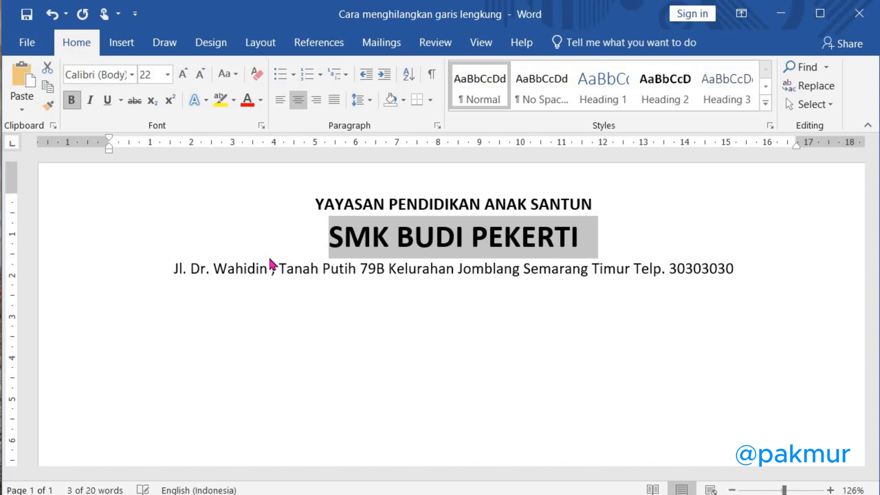
left_click(362, 315)
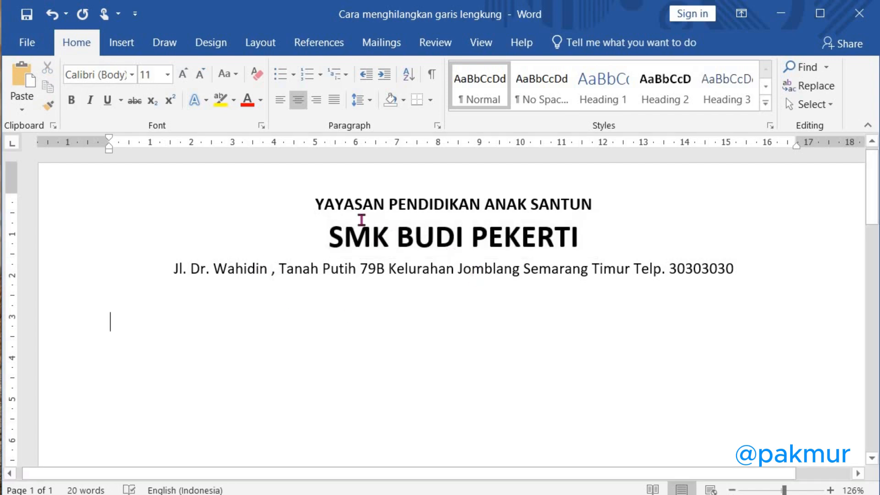
Open the border settings for the address line's paragraph and choose the 3 pt thick-and-thin double line style.
left_click(717, 268)
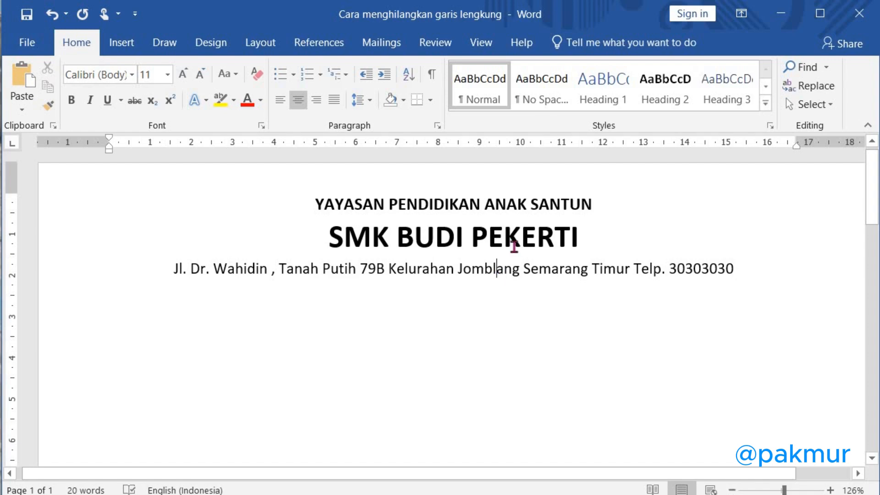
left_click(433, 103)
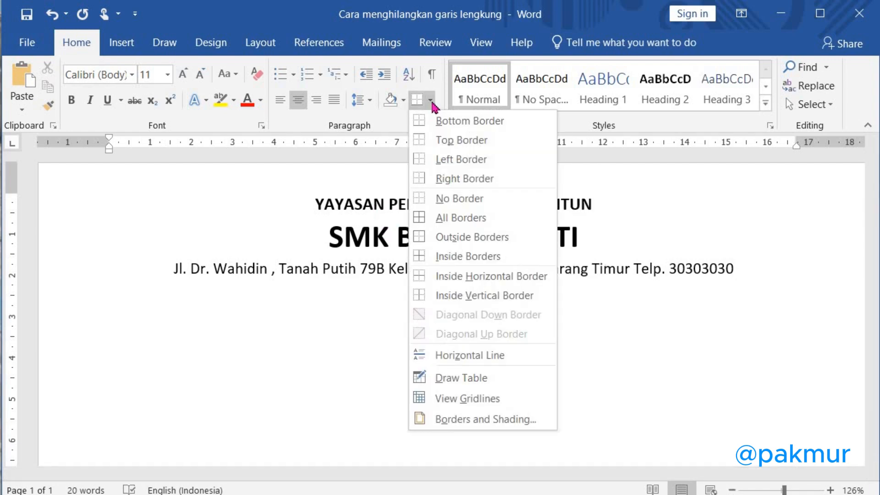
left_click(476, 419)
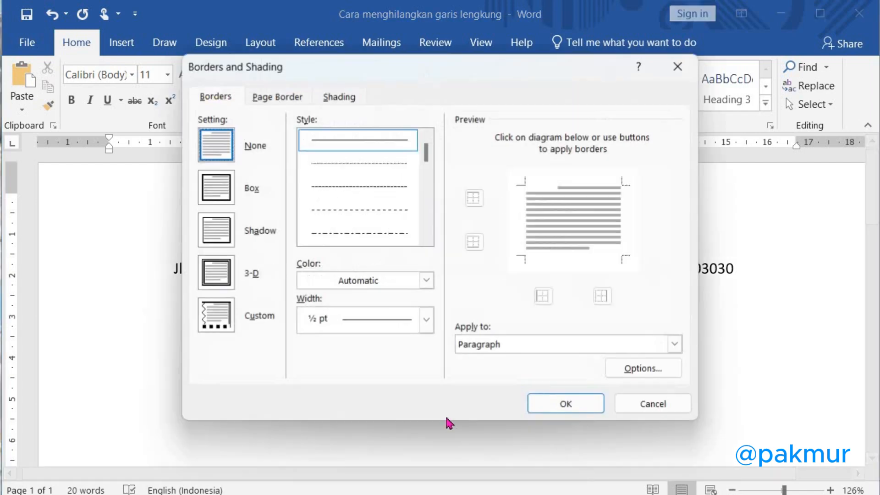
left_click(426, 321)
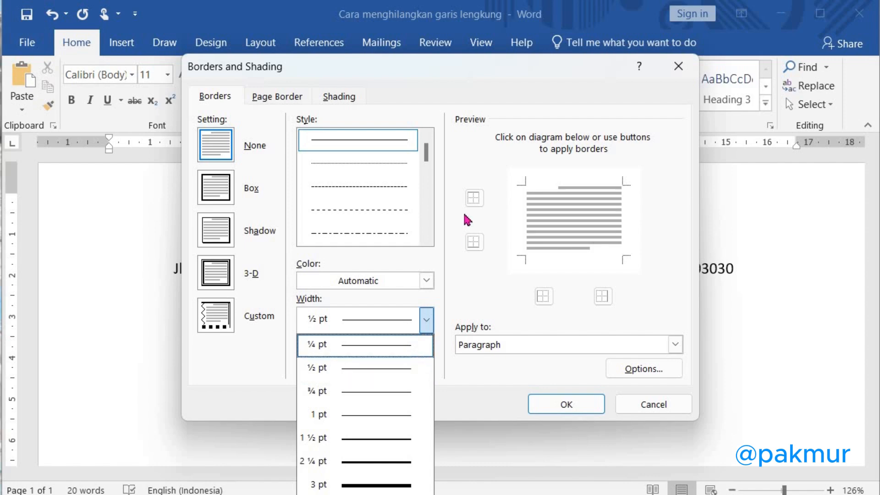
scroll(429, 161, "down", 3)
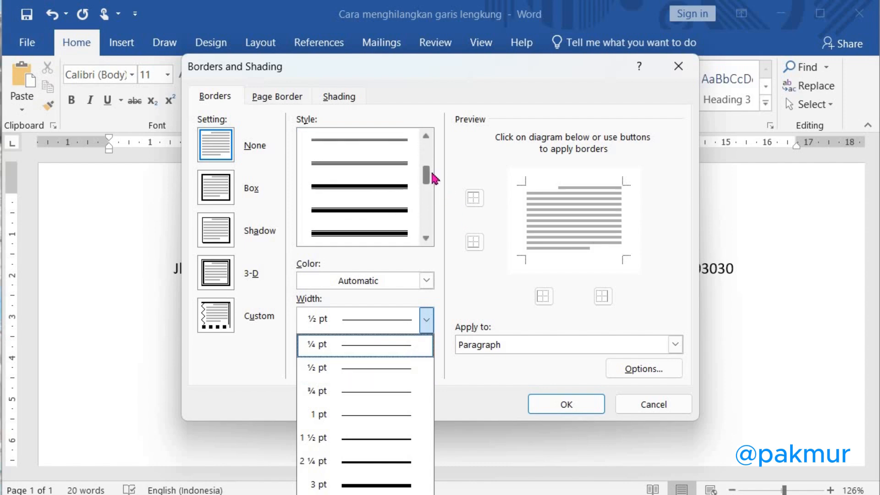
scroll(437, 174, "up", 1)
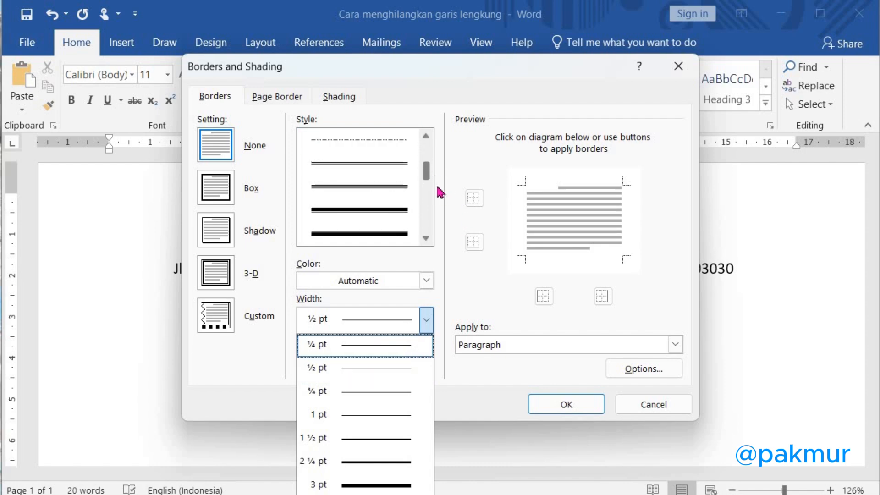
left_click(376, 210)
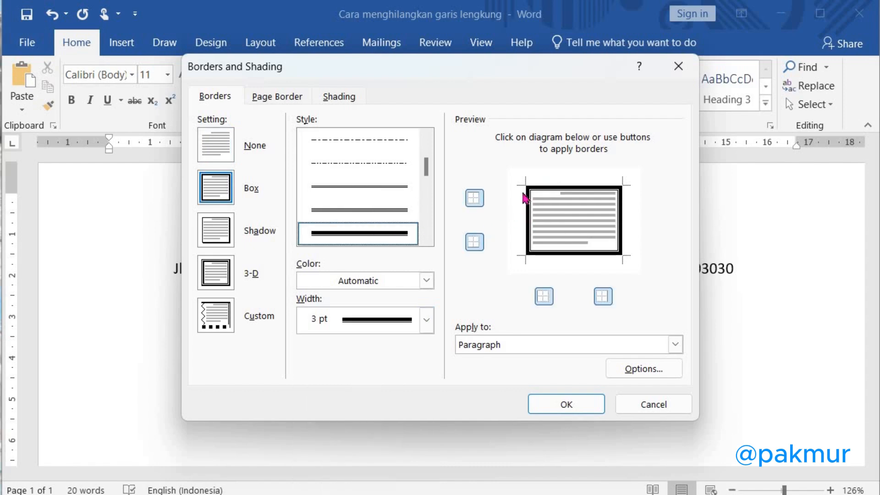
Turn off the left, top and right borders so only the bottom one remains, and apply it to the address paragraph.
left_click(529, 222)
left_click(597, 201)
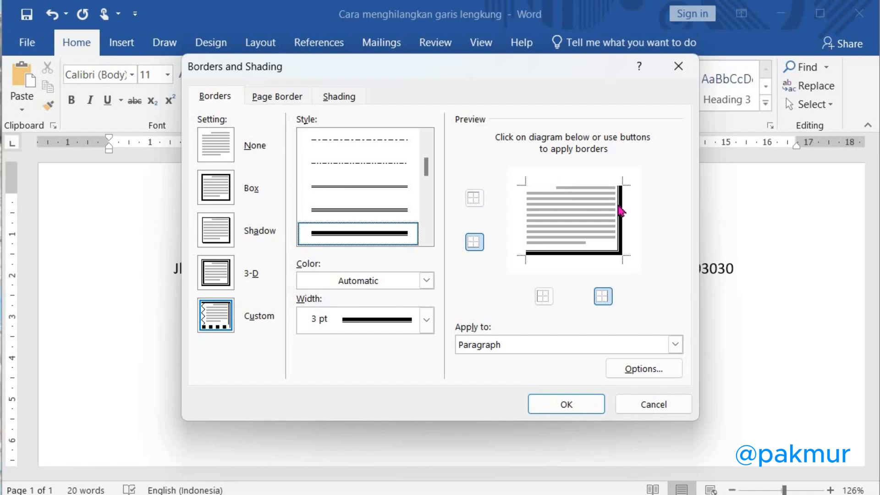
left_click(622, 213)
left_click(623, 216)
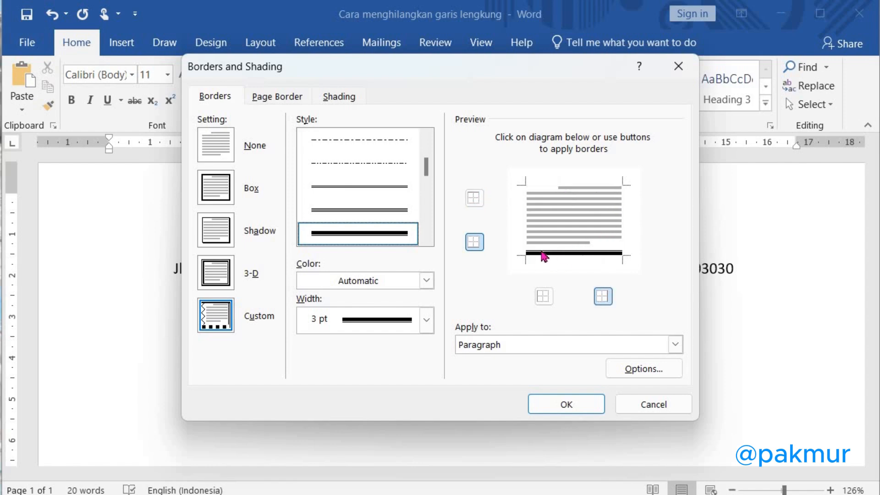
left_click(562, 401)
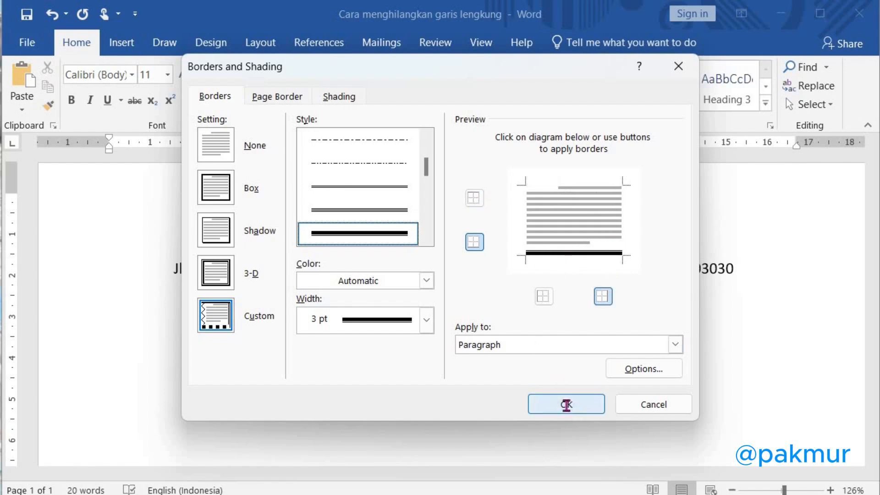